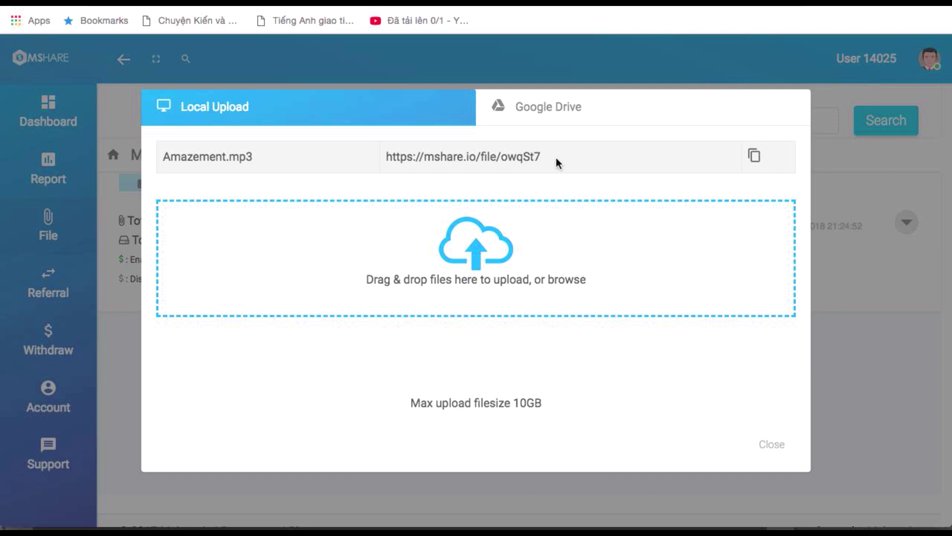
# Copy the share link of the uploaded Amazement.mp3 and close the upload dialog.
pyautogui.click(754, 157)
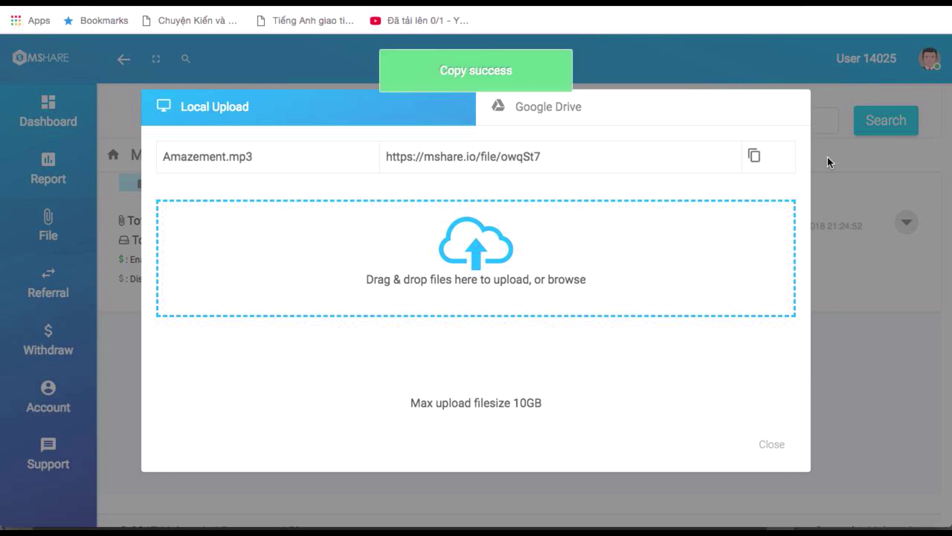
pyautogui.click(773, 444)
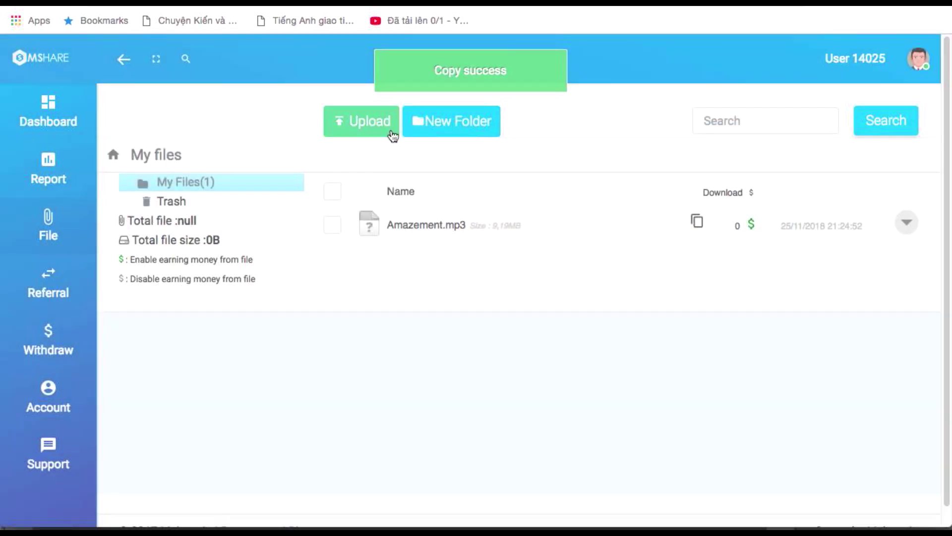
# Check the maximum upload file size in the upload dialog, and look over the actions available for Amazement.mp3.
pyautogui.click(388, 123)
pyautogui.moveTo(481, 403); pyautogui.dragTo(551, 411)
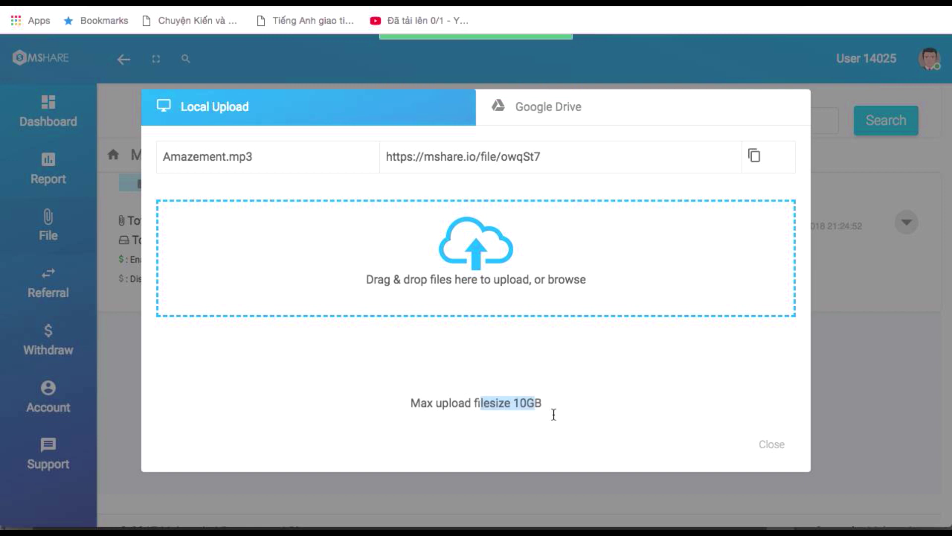
pyautogui.click(430, 412)
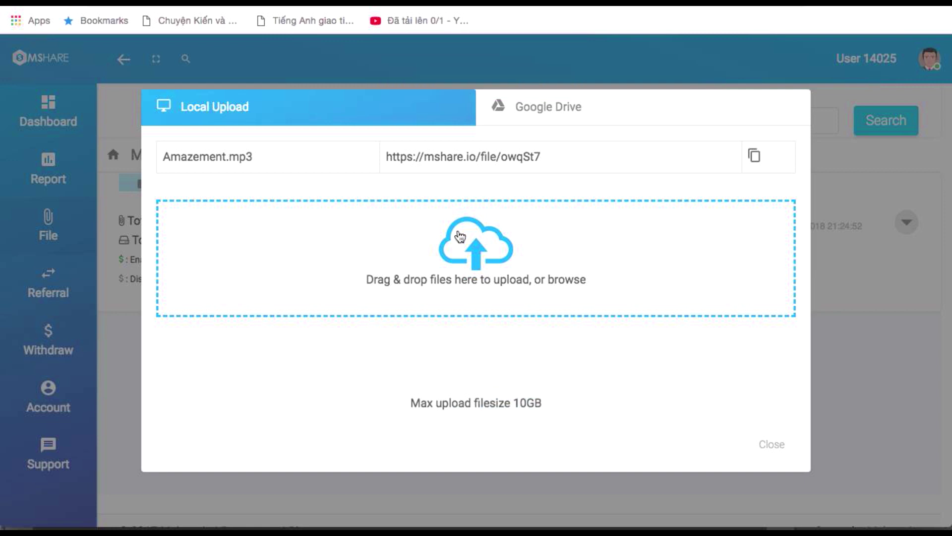
pyautogui.click(773, 446)
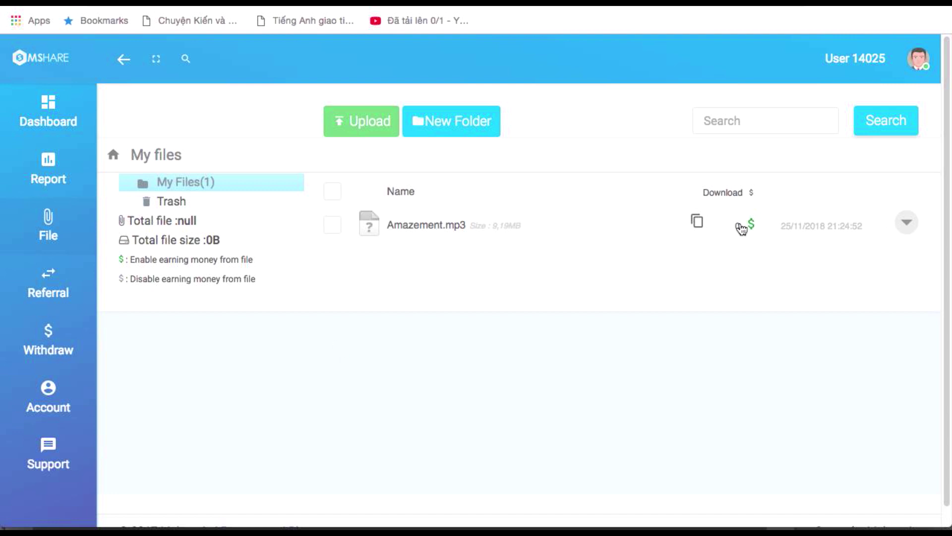
pyautogui.click(915, 233)
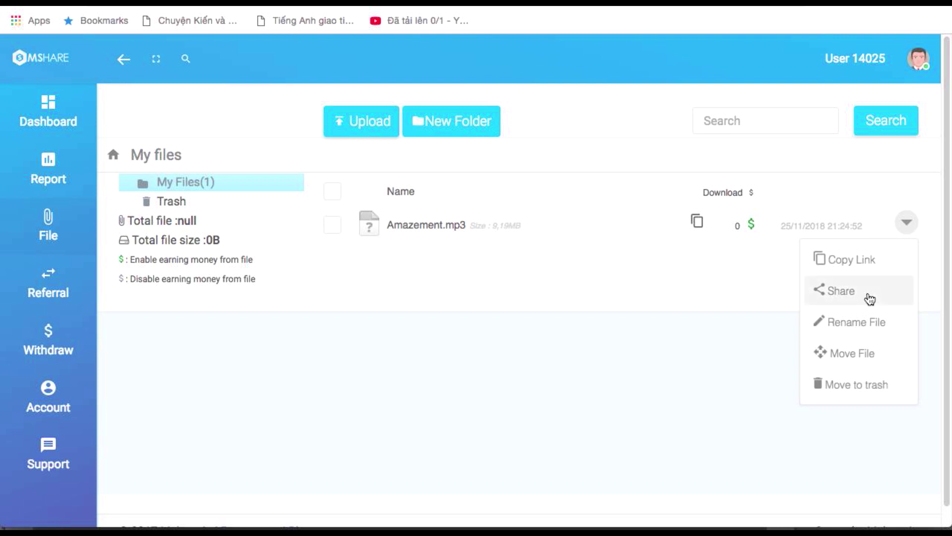
pyautogui.click(493, 334)
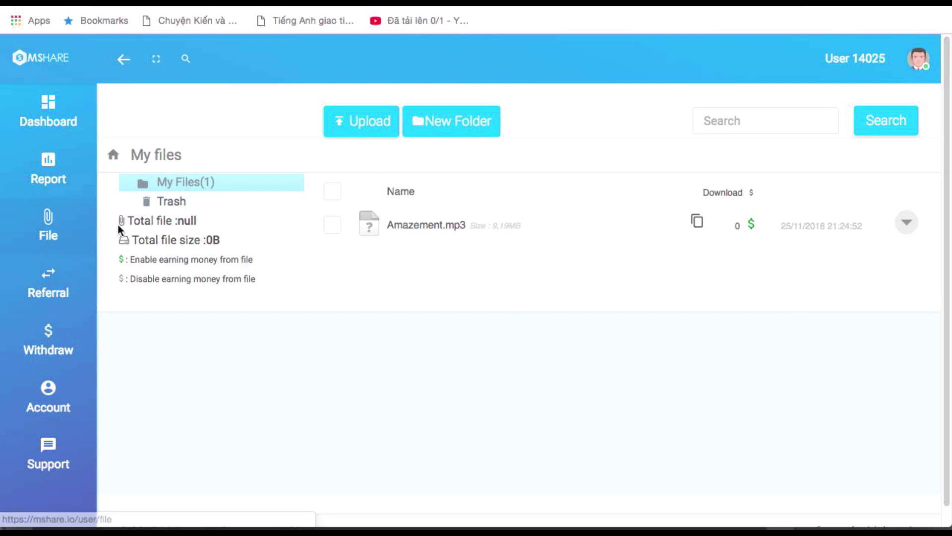
# Open the copied Amazement.mp3 share link in a new browser tab.
pyautogui.press('super+t')
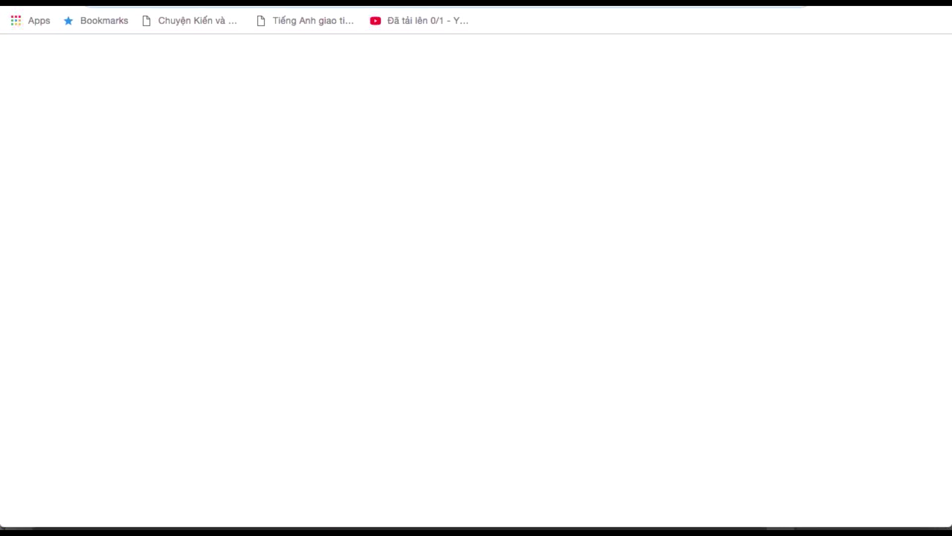
pyautogui.rightClick(677, 7)
pyautogui.click(686, 71)
pyautogui.press('Return')
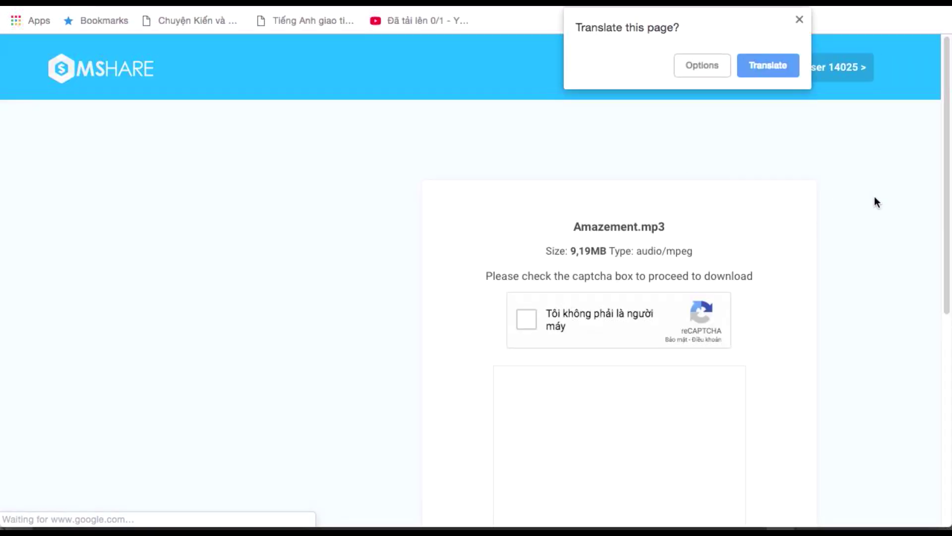
# Complete the reCAPTCHA check for Amazement.mp3 and continue to its download page.
pyautogui.click(811, 107)
pyautogui.scroll(-3, 815, 147)
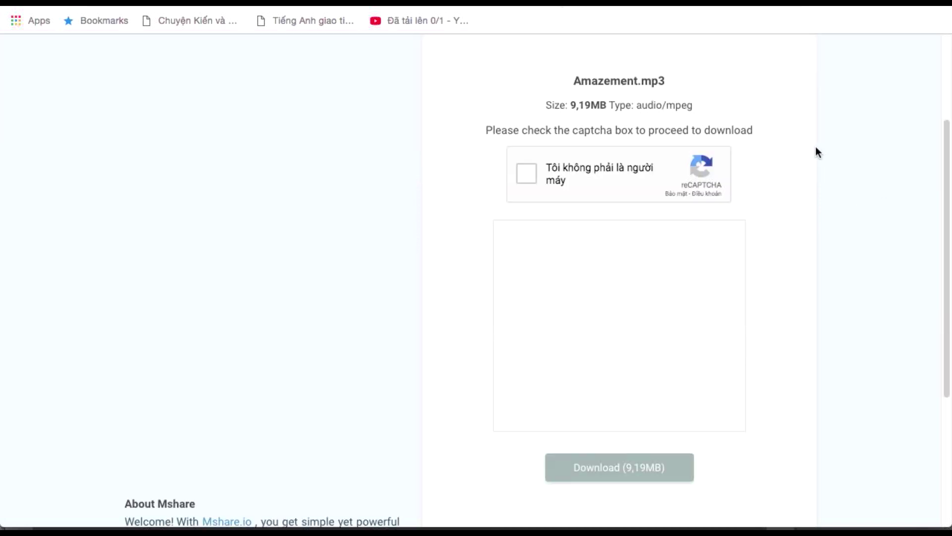
pyautogui.click(526, 174)
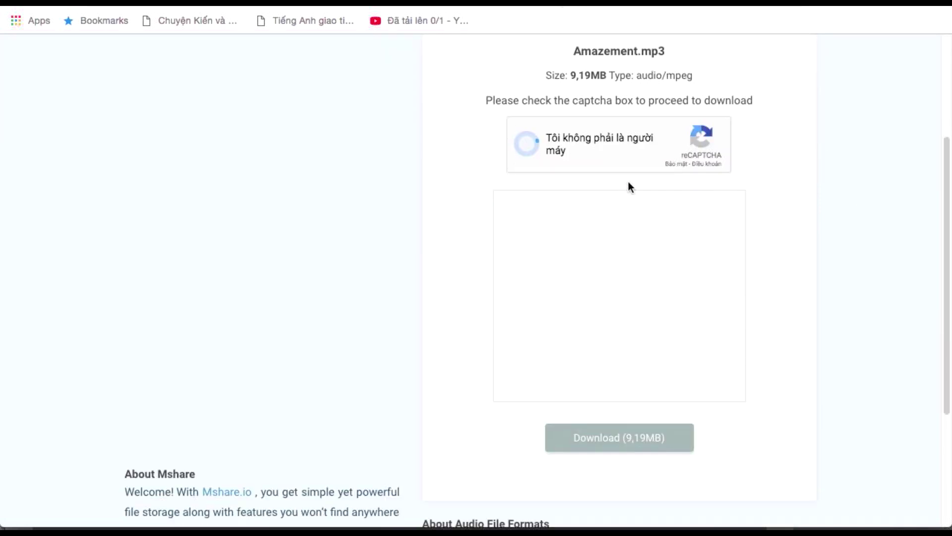
pyautogui.scroll(-8, 705, 191)
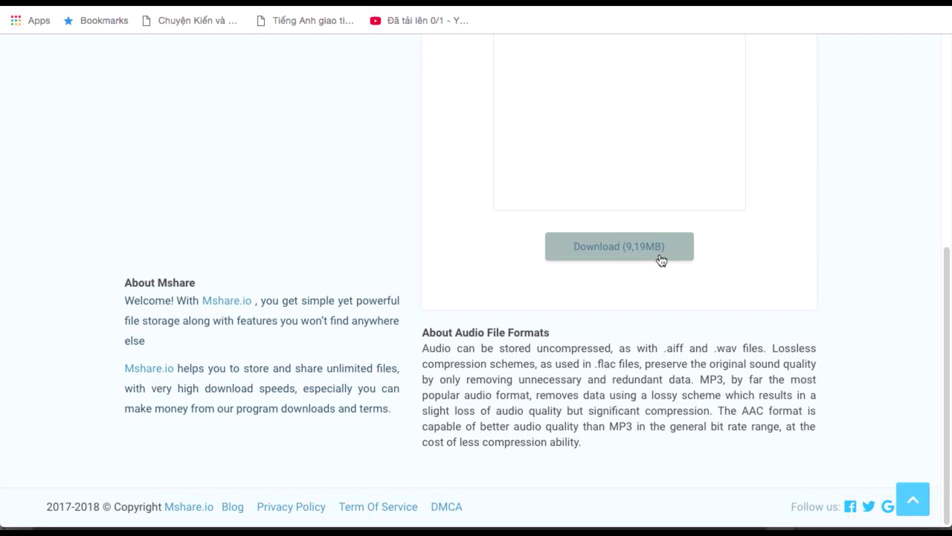
pyautogui.click(662, 260)
pyautogui.scroll(-3, 673, 243)
pyautogui.click(628, 472)
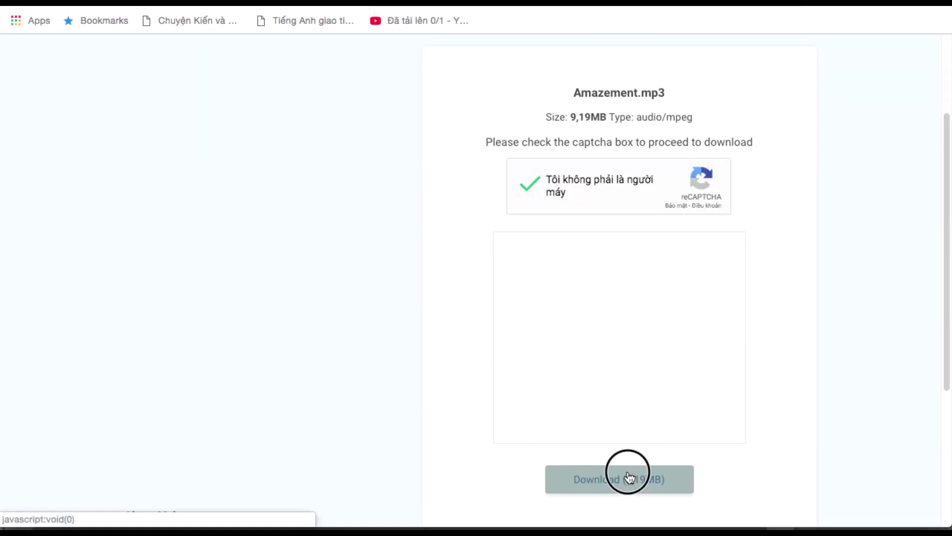
# Wait out the countdown on the file page and start the download of Amazement.mp3.
pyautogui.scroll(-2, 700, 277)
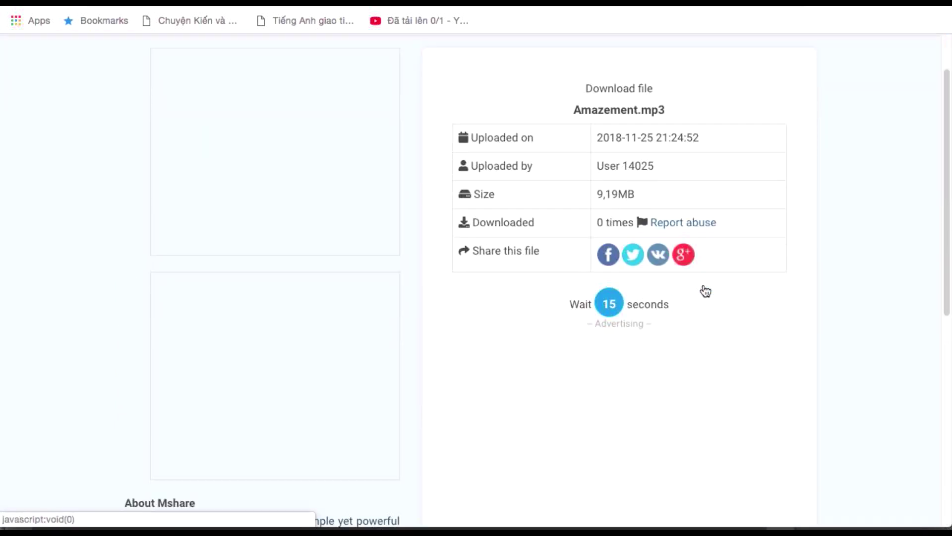
pyautogui.scroll(2, 788, 263)
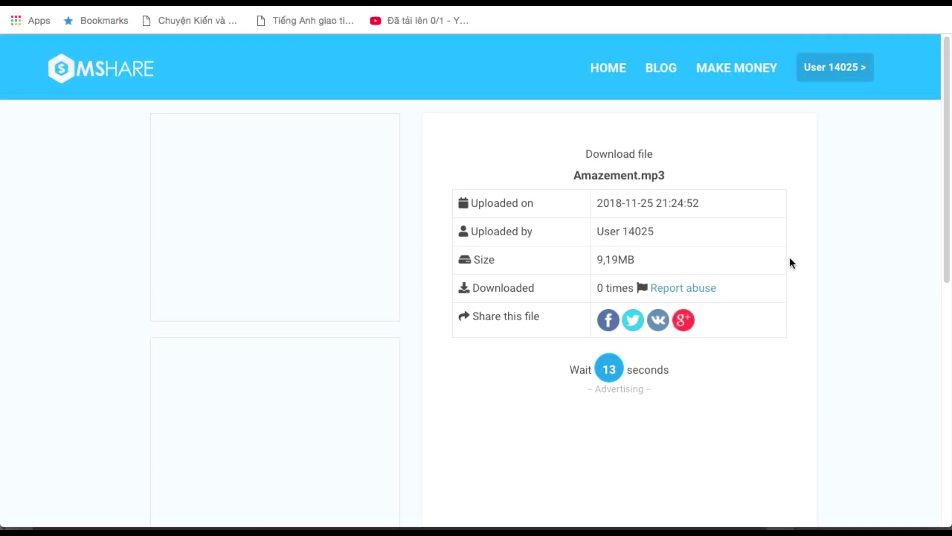
pyautogui.scroll(-1, 792, 264)
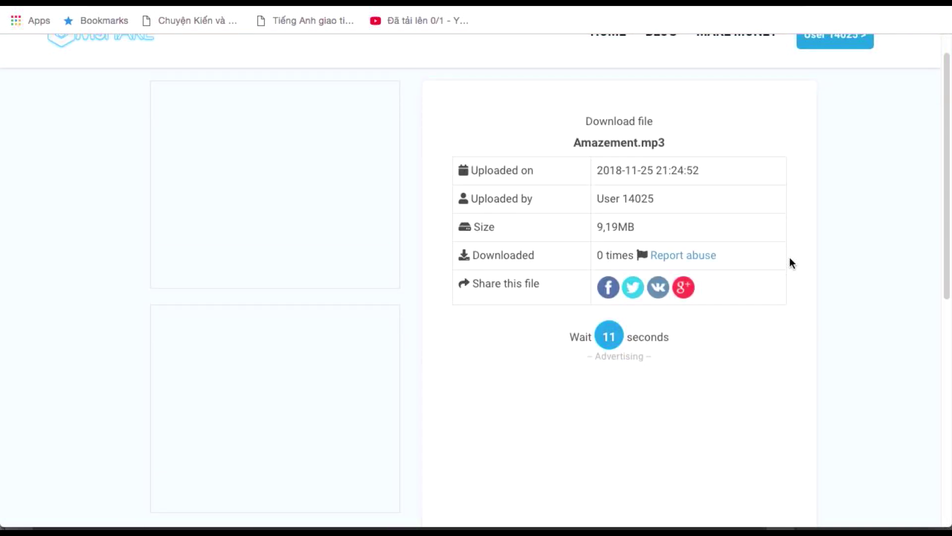
pyautogui.scroll(1, 792, 264)
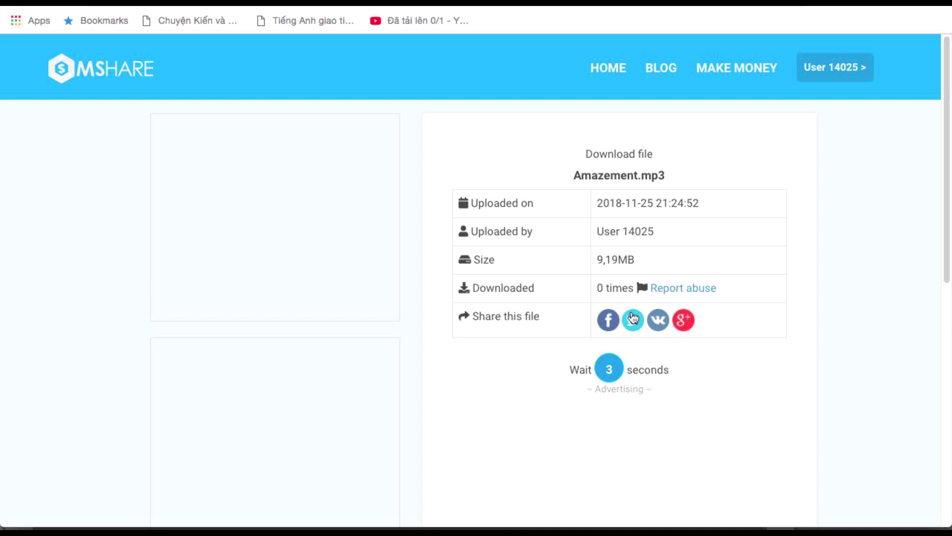
pyautogui.scroll(-1, 746, 304)
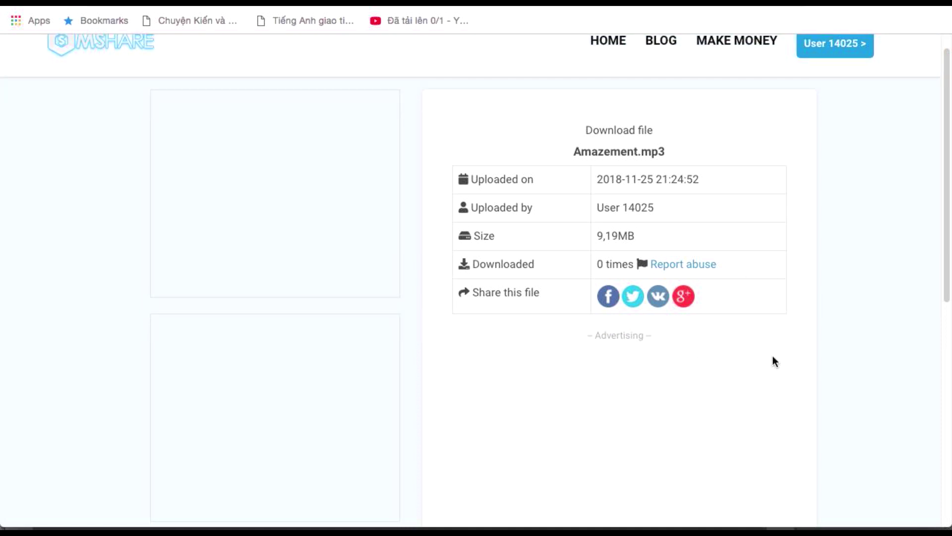
pyautogui.scroll(-10, 772, 356)
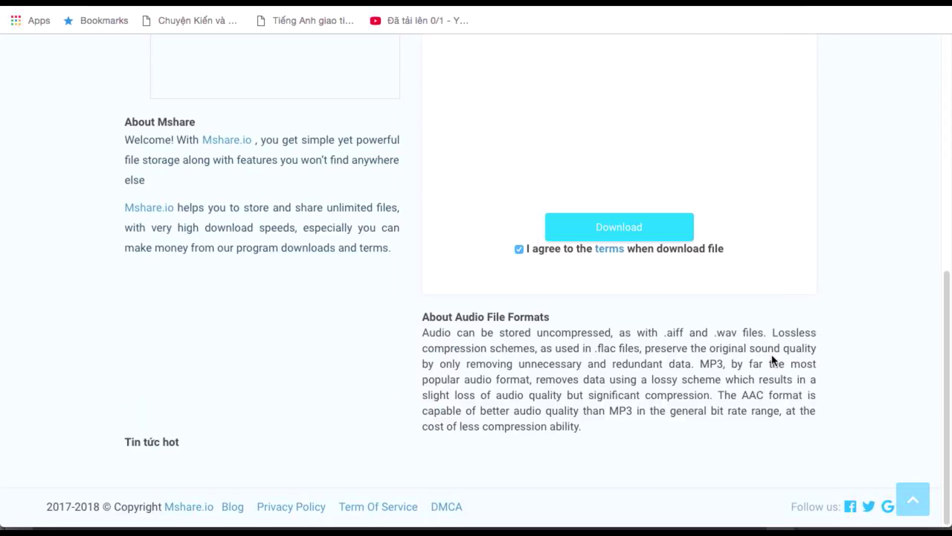
pyautogui.click(637, 237)
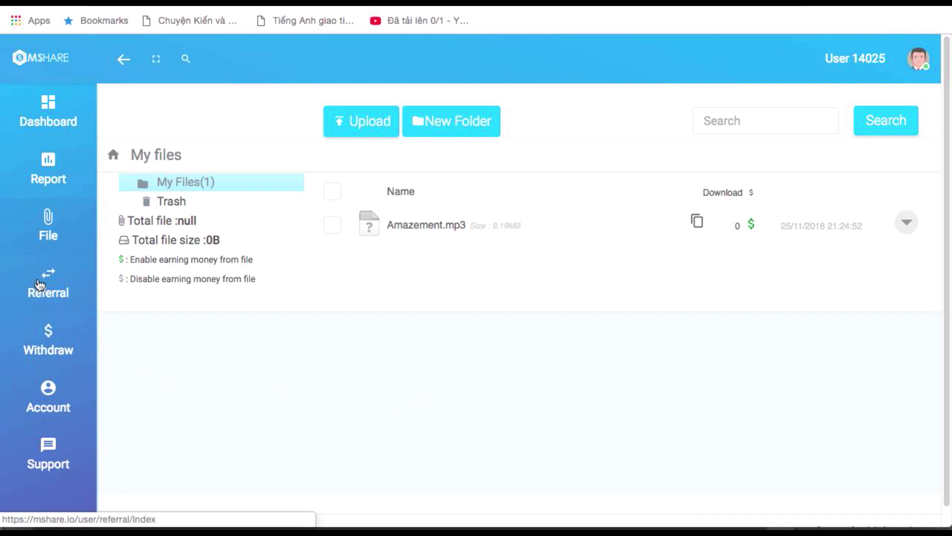
# Open the Withdraw page in the Mshare account and review the billing history and payment status explanations.
pyautogui.click(49, 342)
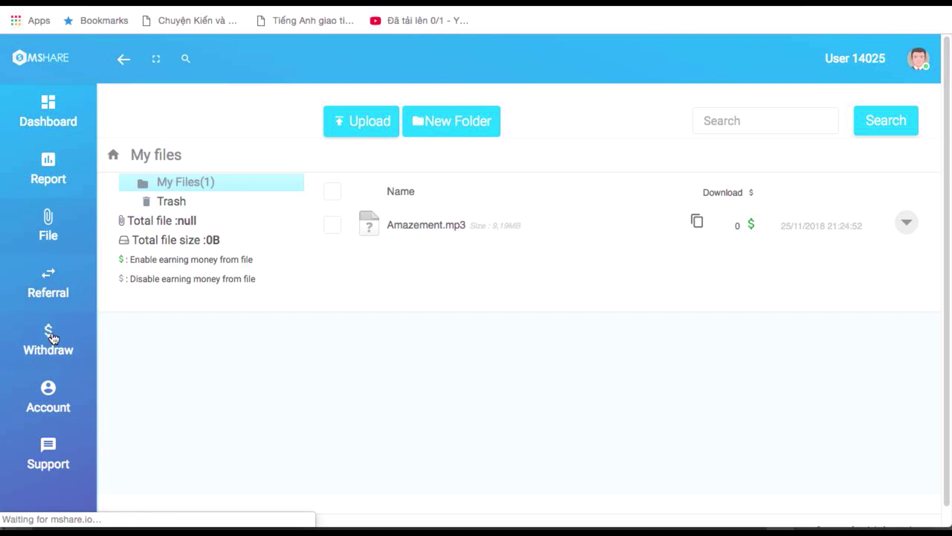
pyautogui.scroll(-6, 546, 316)
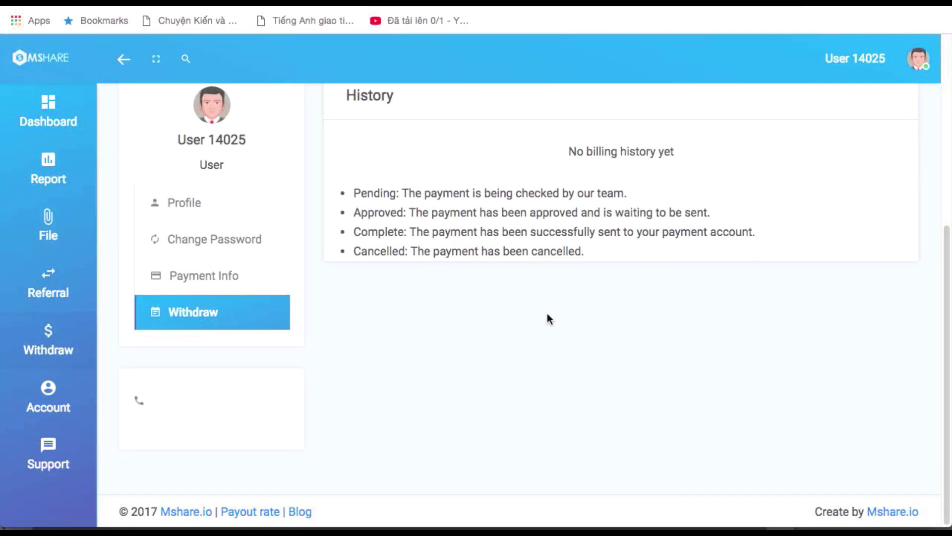
pyautogui.scroll(1, 546, 313)
pyautogui.scroll(-1, 547, 314)
# Open the account profile and look through its required and contact information fields.
pyautogui.click(42, 392)
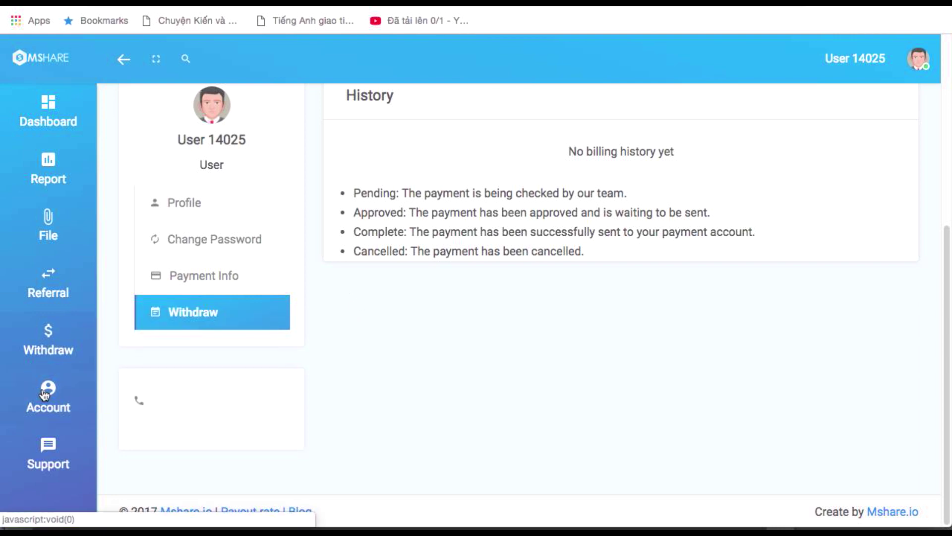
pyautogui.click(146, 325)
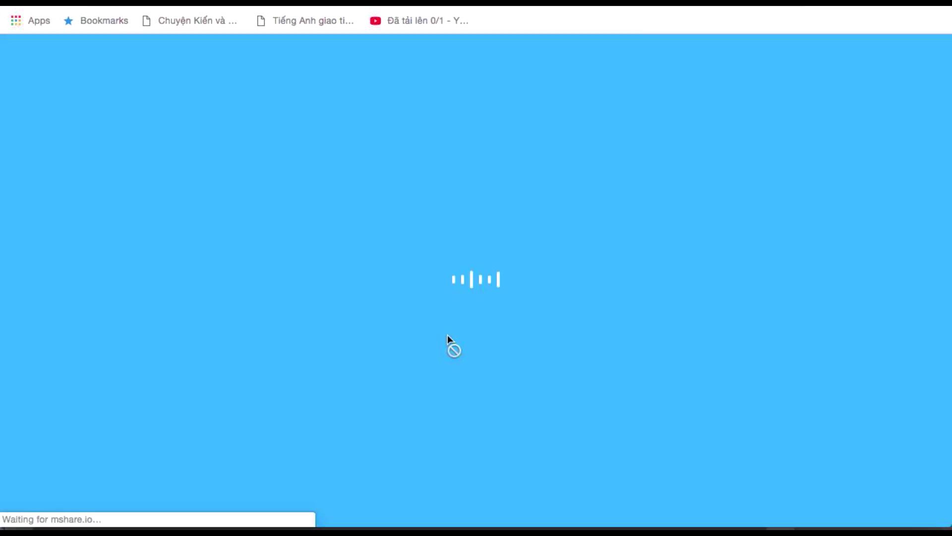
pyautogui.scroll(-5, 450, 340)
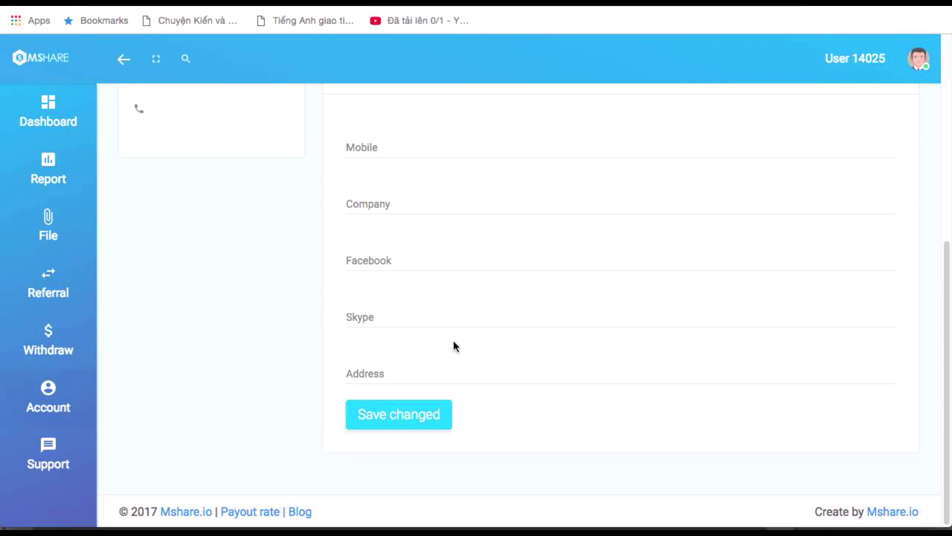
pyautogui.scroll(7, 453, 341)
# Open the account's payment info and select Bank transfer as the payment method.
pyautogui.click(219, 339)
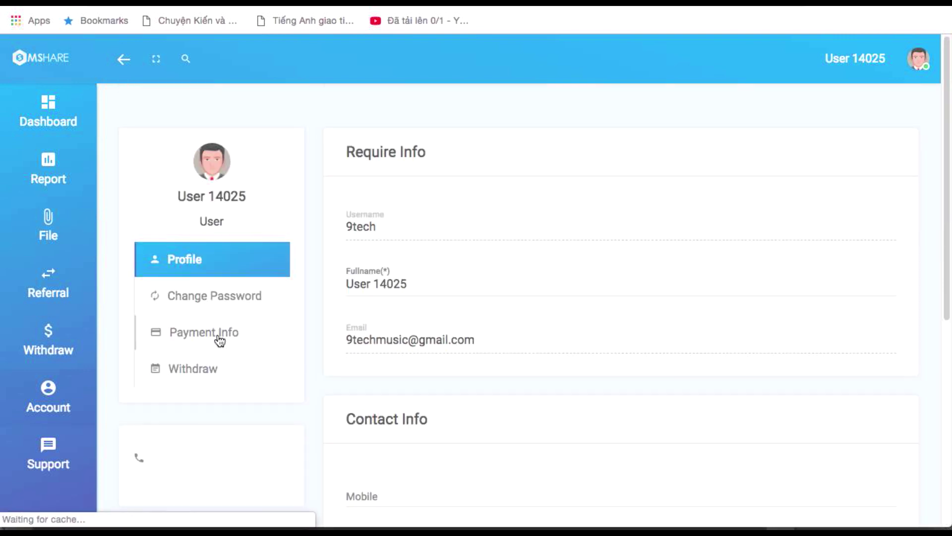
pyautogui.scroll(-3, 615, 322)
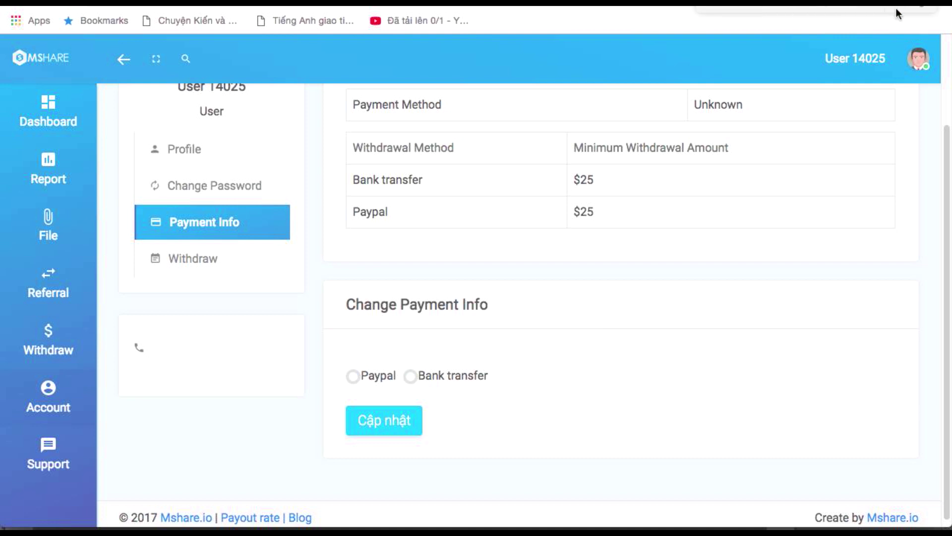
pyautogui.click(411, 378)
pyautogui.scroll(-5, 656, 389)
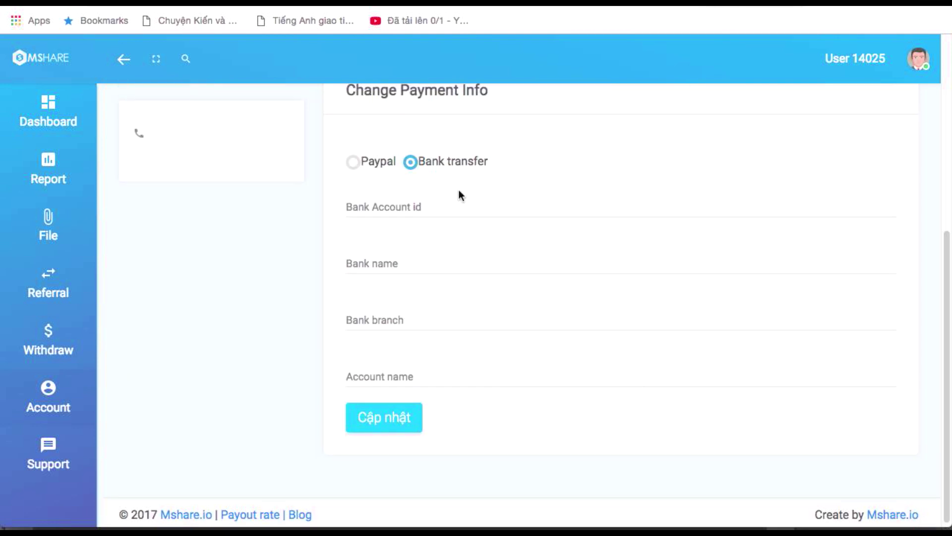
# Go through the bank account id, bank name, bank branch and account name fields of the bank transfer form.
pyautogui.click(436, 202)
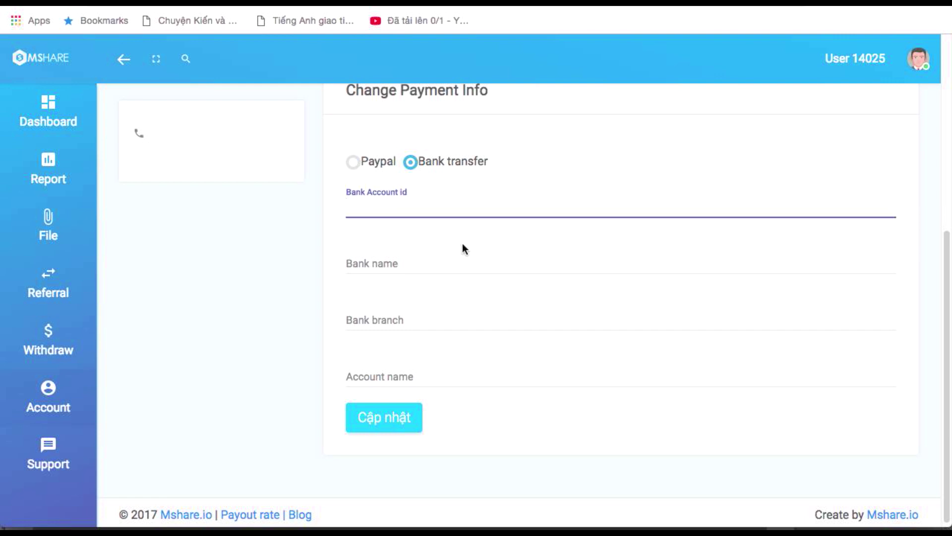
pyautogui.click(397, 268)
pyautogui.click(417, 321)
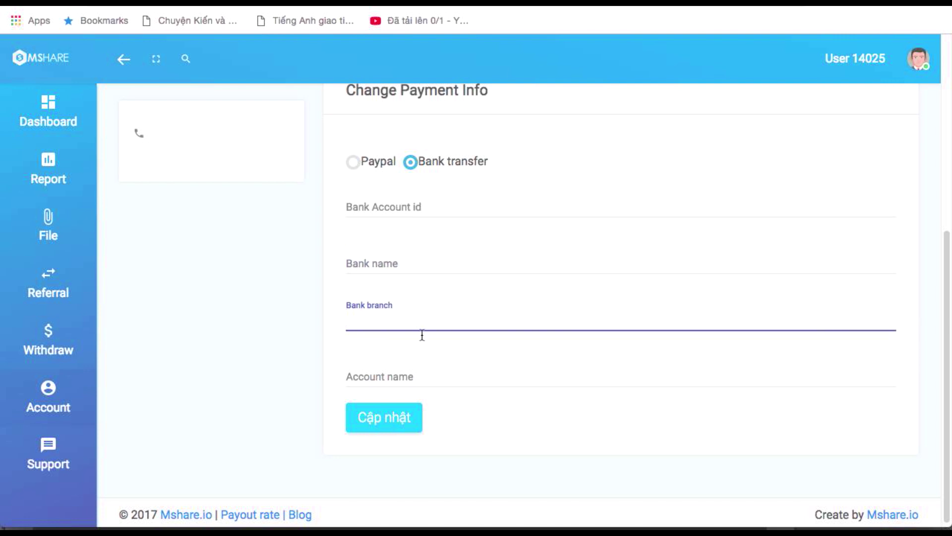
pyautogui.click(584, 386)
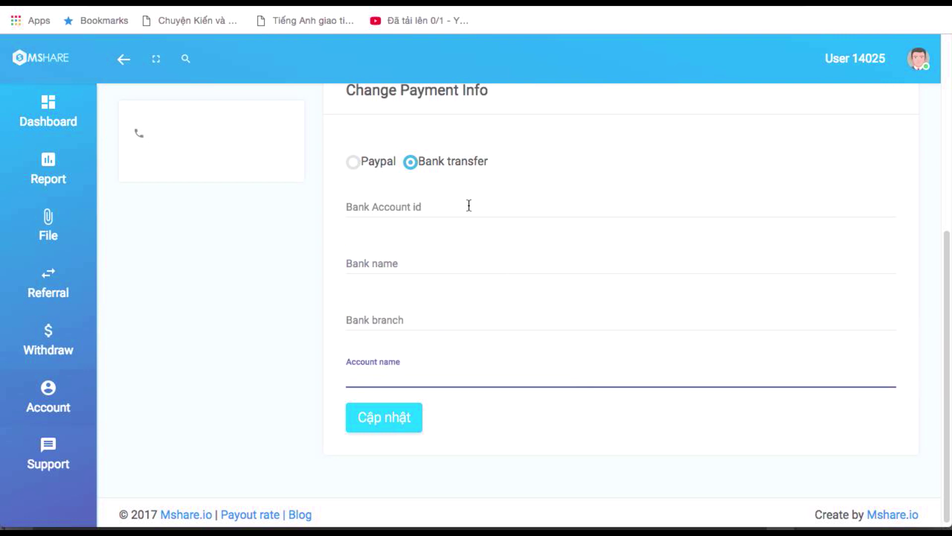
pyautogui.click(454, 203)
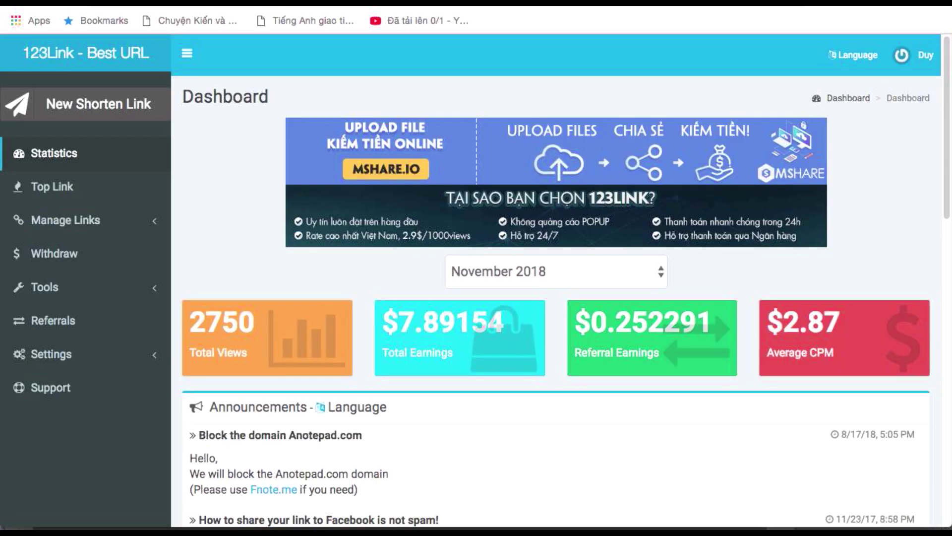
# Open the account settings on 123Link and sign in with the prefilled credentials after completing the reCAPTCHA check.
pyautogui.click(48, 352)
pyautogui.click(39, 393)
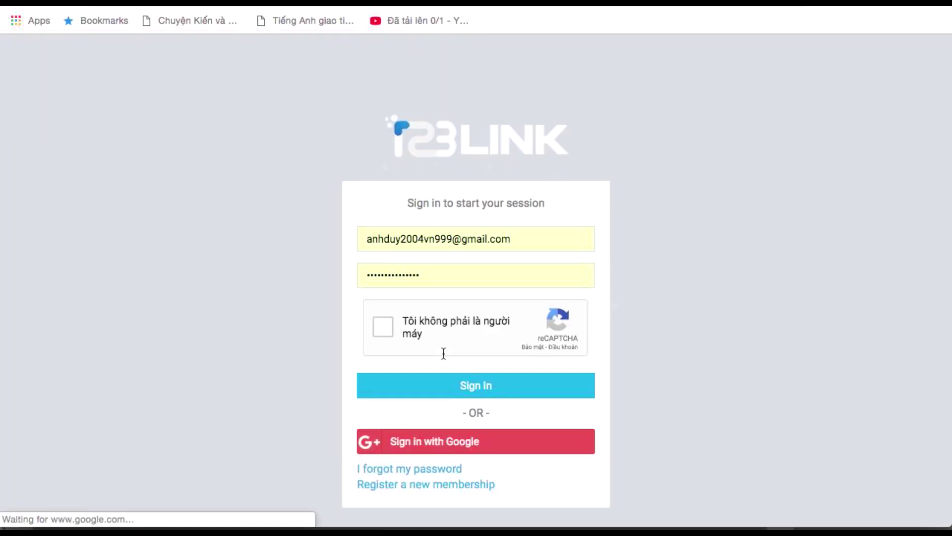
pyautogui.click(386, 327)
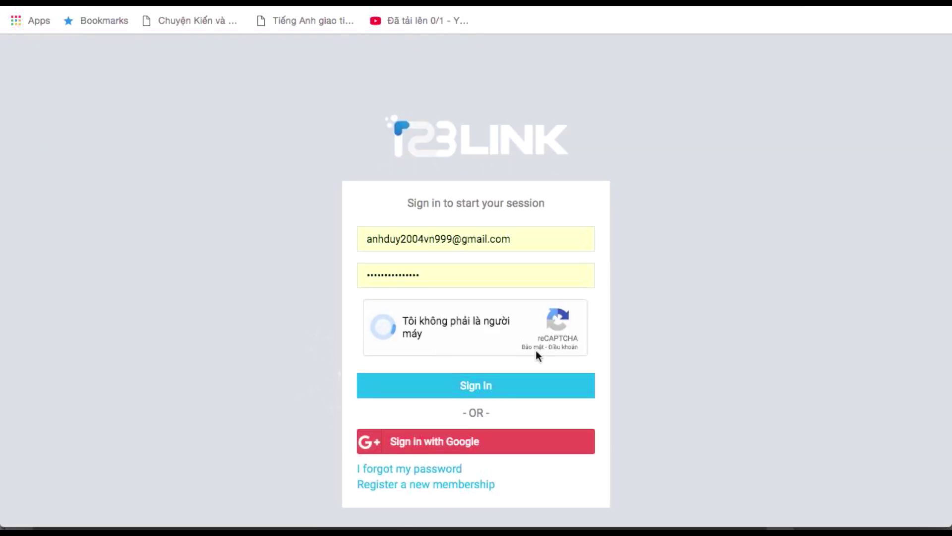
pyautogui.click(502, 386)
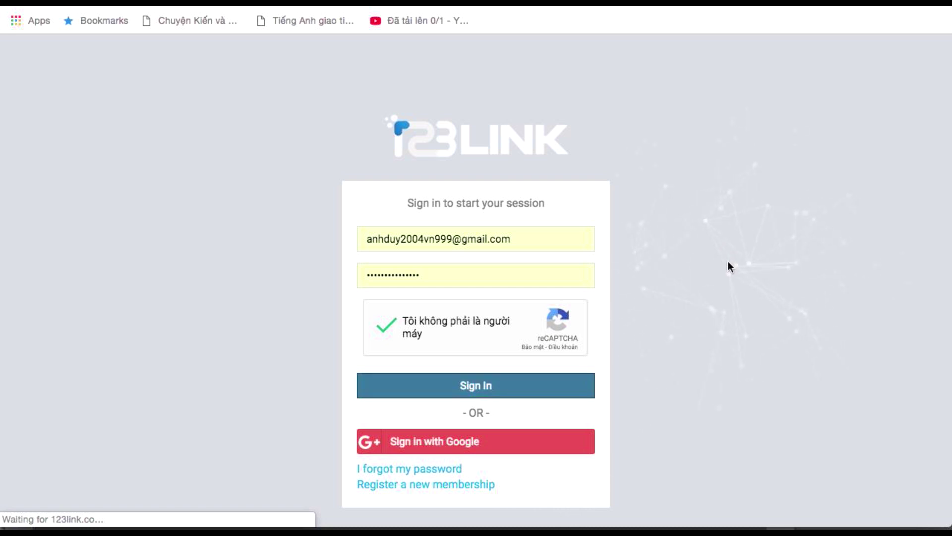
# Open the 123Link profile settings and locate the saved bank transfer details in the withdrawal account section.
pyautogui.scroll(-10, 726, 263)
pyautogui.scroll(3, 603, 243)
pyautogui.scroll(9, 375, 229)
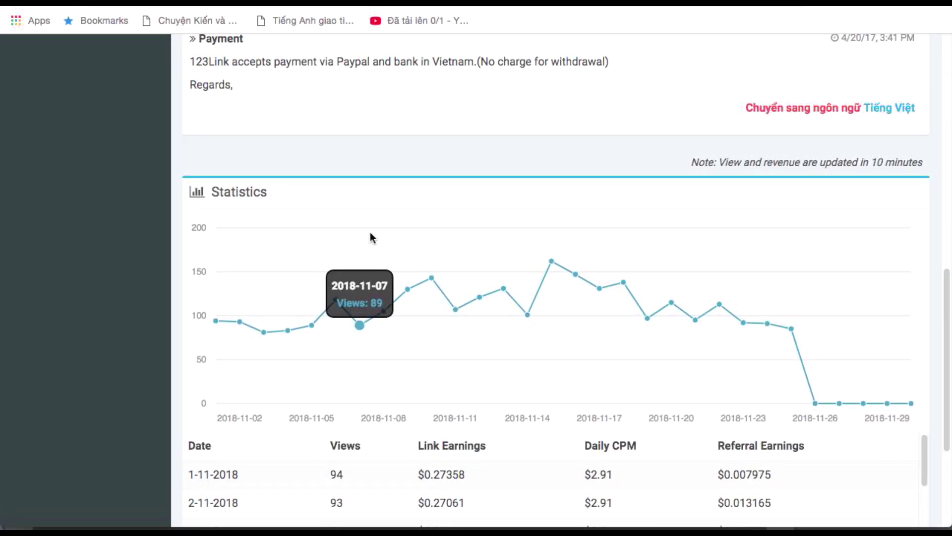
pyautogui.click(118, 140)
pyautogui.click(30, 155)
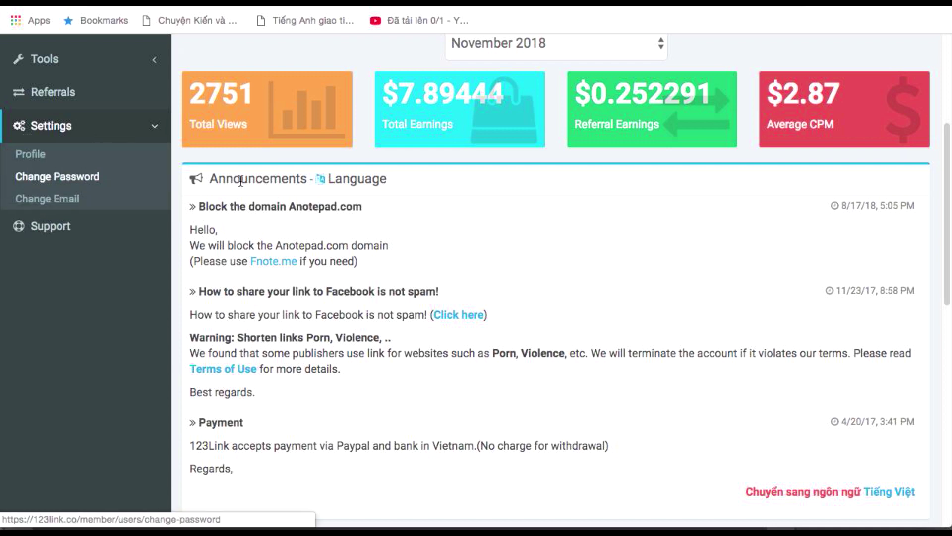
pyautogui.scroll(-8, 402, 219)
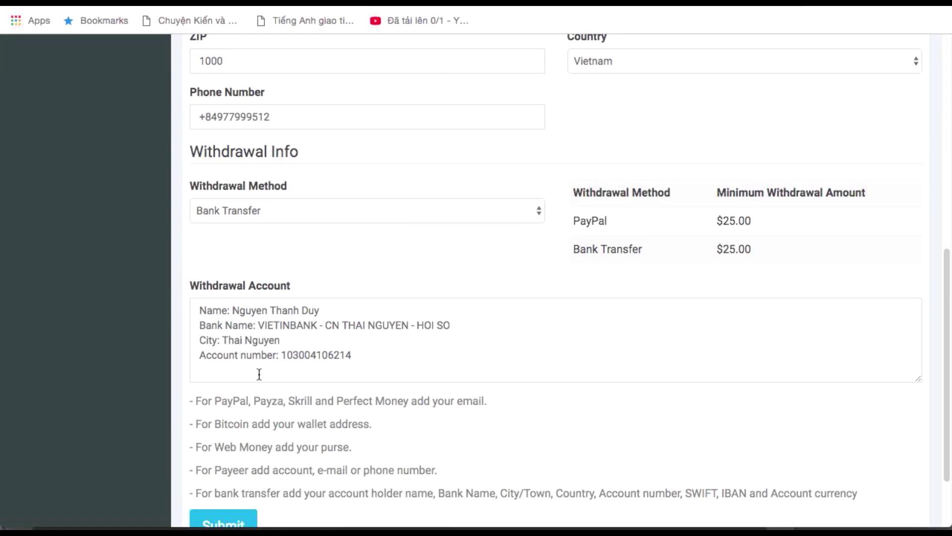
pyautogui.moveTo(202, 311); pyautogui.dragTo(377, 357)
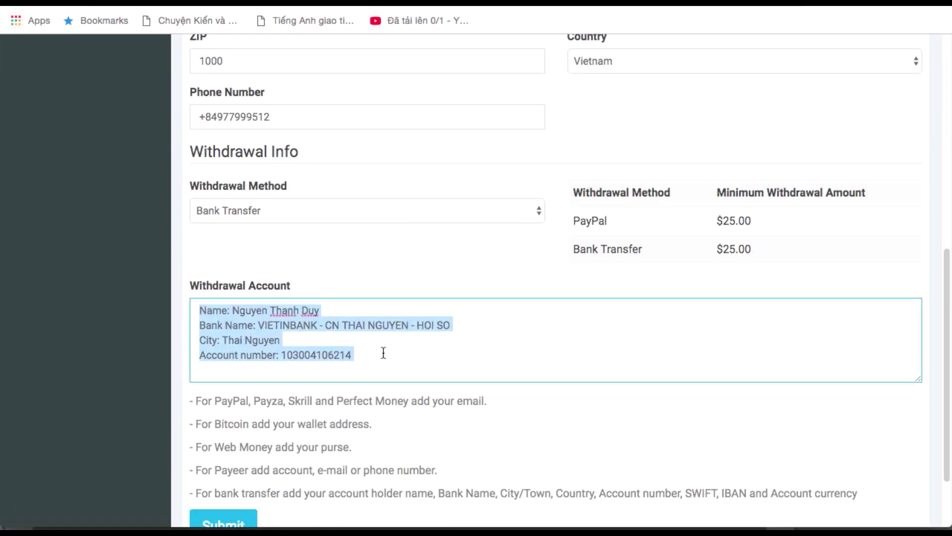
# Return to Mshare's payment form and review its account name, bank account id, bank name and bank branch fields.
pyautogui.hotkey('ctrl', 'Tab')
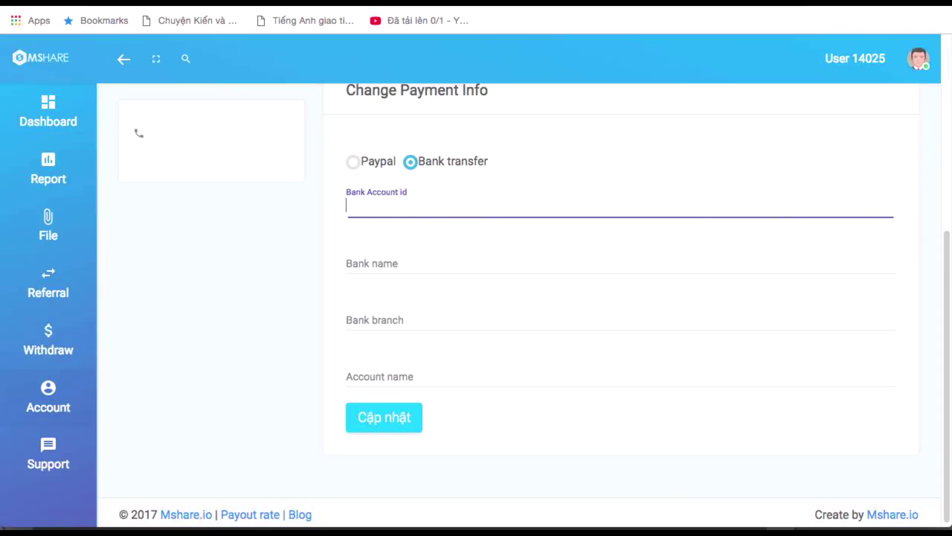
pyautogui.click(393, 380)
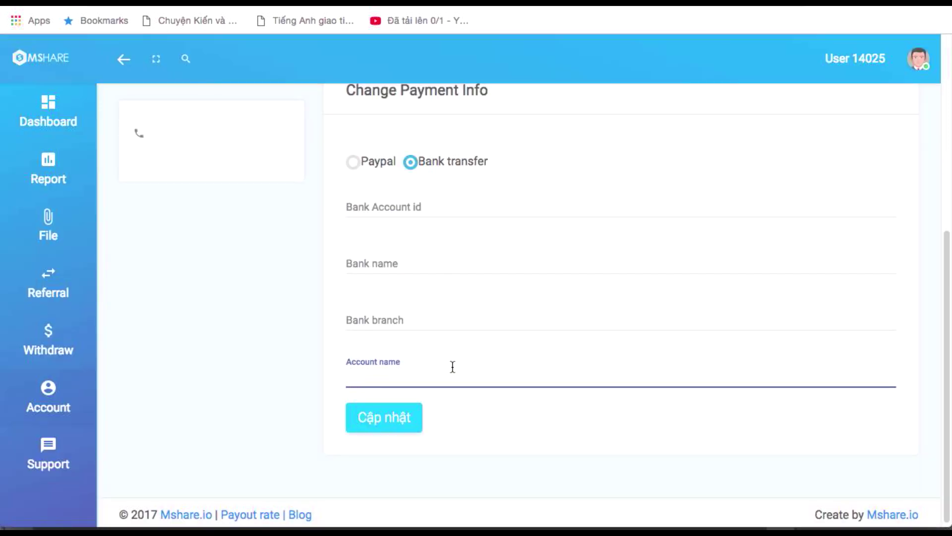
pyautogui.click(449, 207)
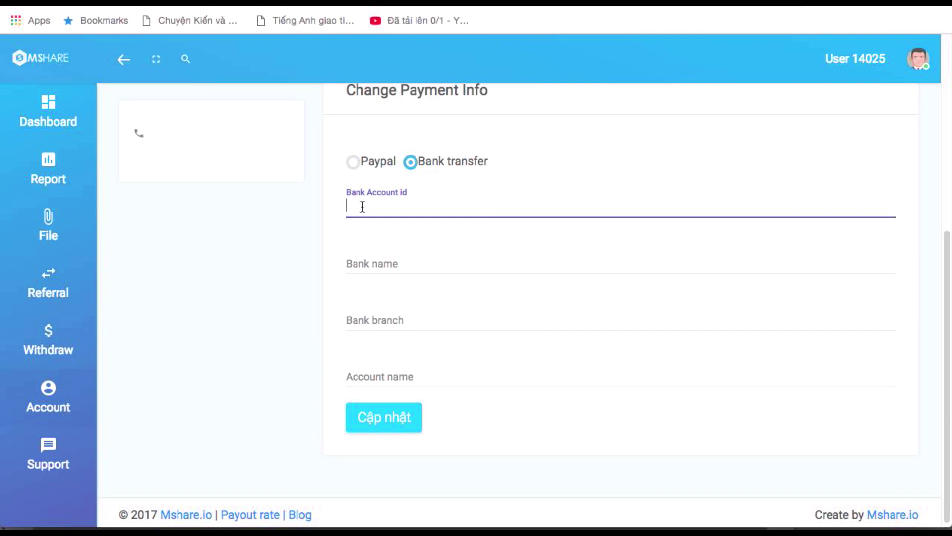
pyautogui.click(388, 262)
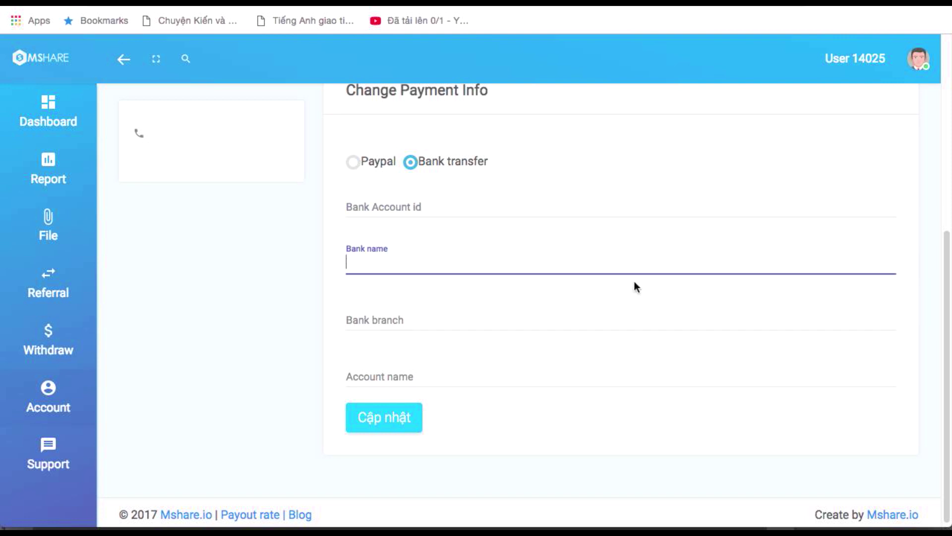
pyautogui.click(403, 314)
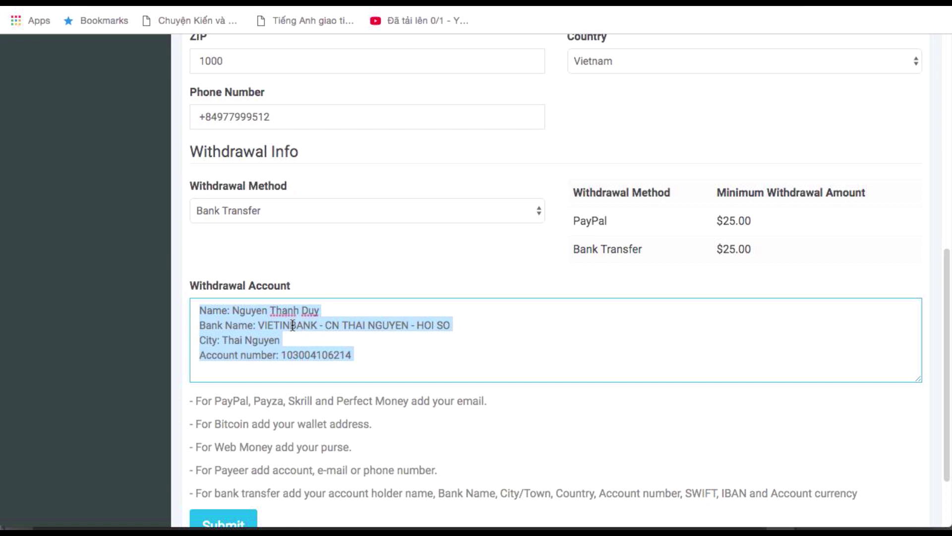
# Compare the bank and account holder lines saved in 123Link with Mshare's bank account id, bank name and bank branch fields.
pyautogui.click(292, 325)
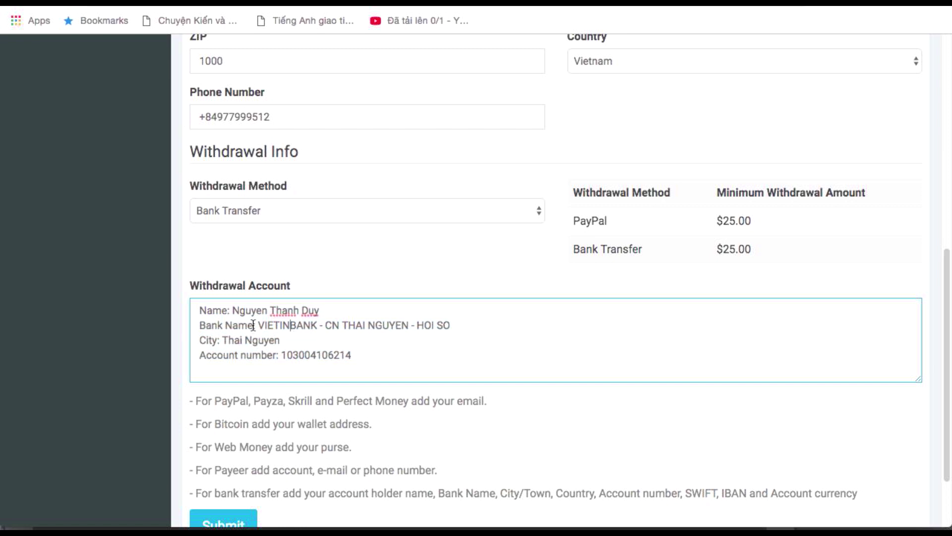
pyautogui.moveTo(258, 326); pyautogui.dragTo(428, 327)
pyautogui.click(324, 327)
pyautogui.moveTo(223, 336); pyautogui.dragTo(319, 310)
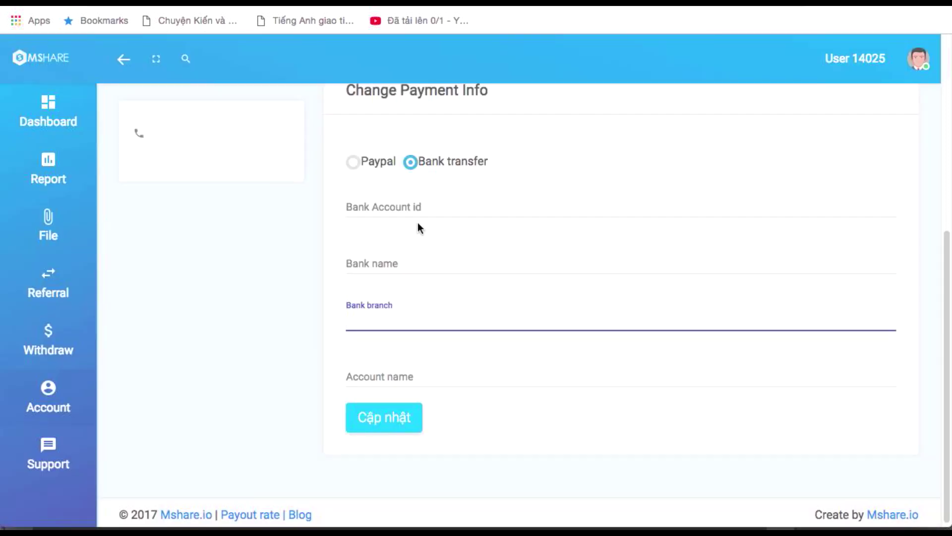
pyautogui.click(440, 204)
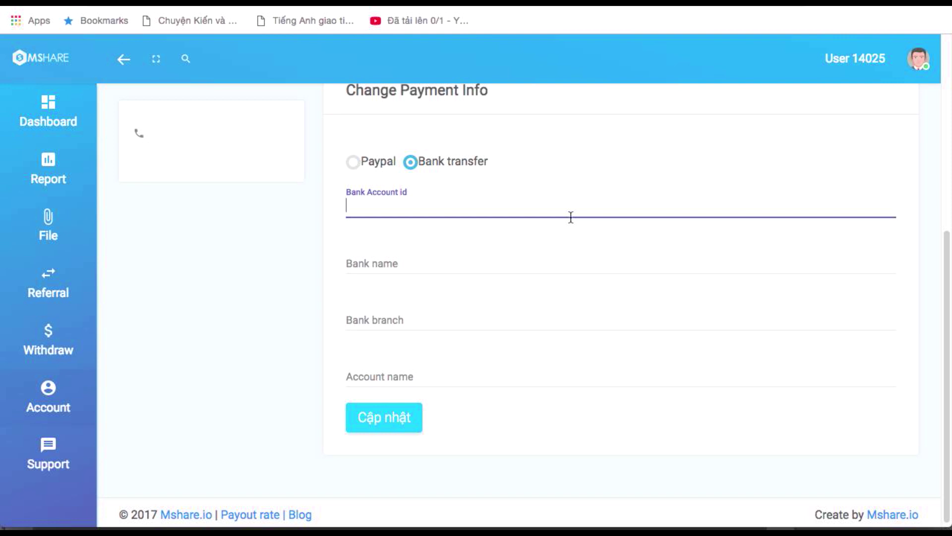
pyautogui.click(472, 261)
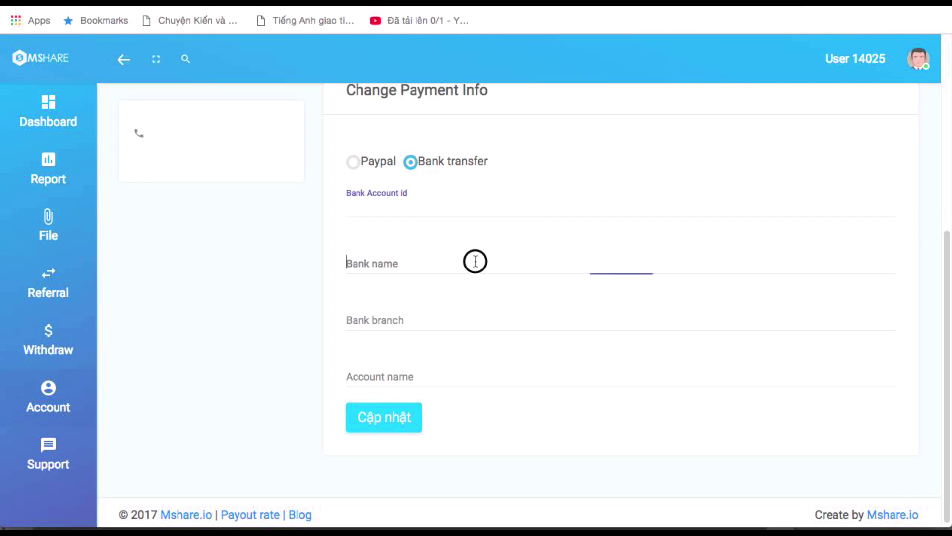
pyautogui.click(458, 321)
pyautogui.scroll(-1, 508, 304)
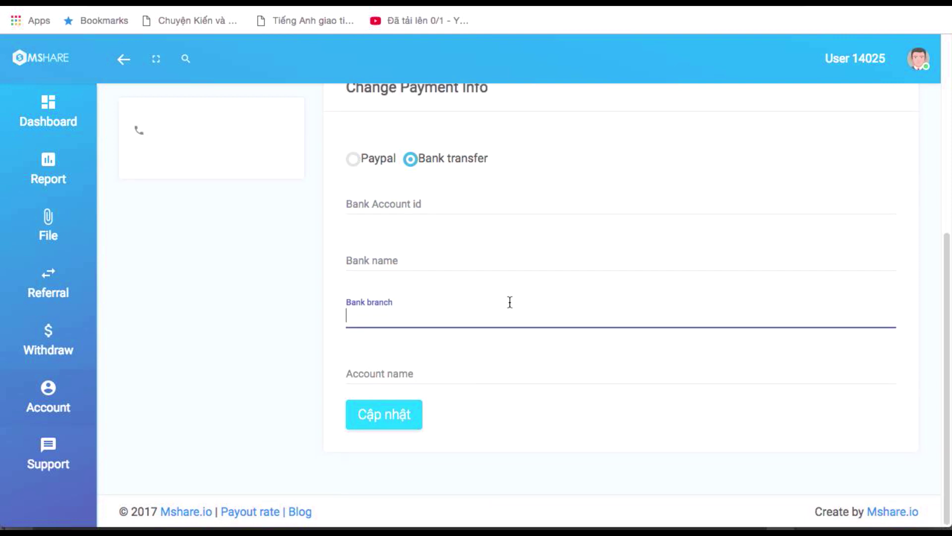
# Translate the Mshare payment info page into Vietnamese.
pyautogui.click(785, 9)
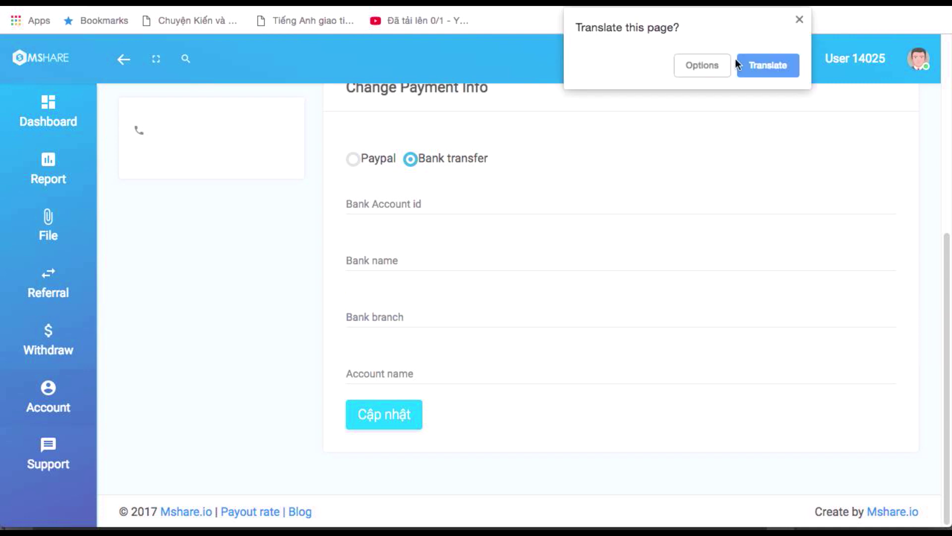
pyautogui.click(744, 64)
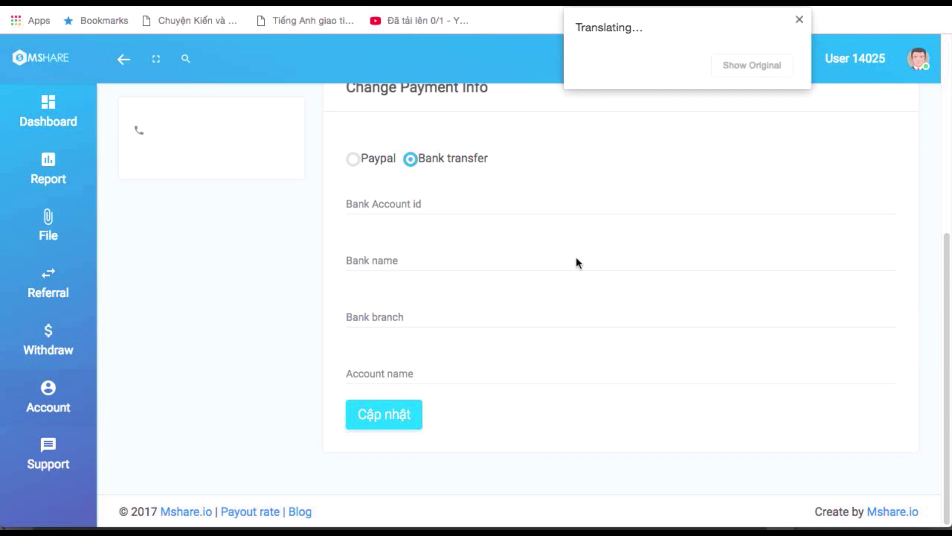
pyautogui.click(492, 323)
# Match the translated account id, account name and bank name fields with the account number and bank lines in 123Link.
pyautogui.click(371, 201)
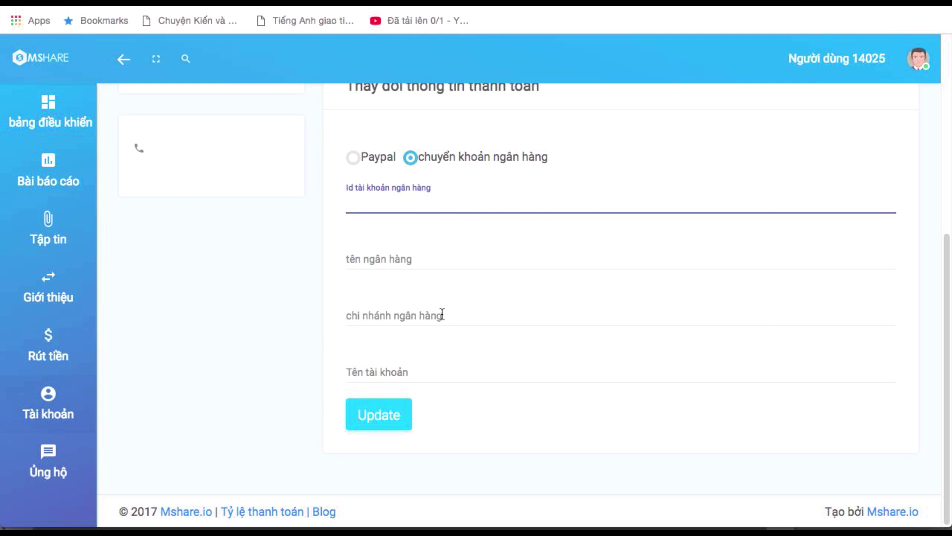
pyautogui.click(427, 372)
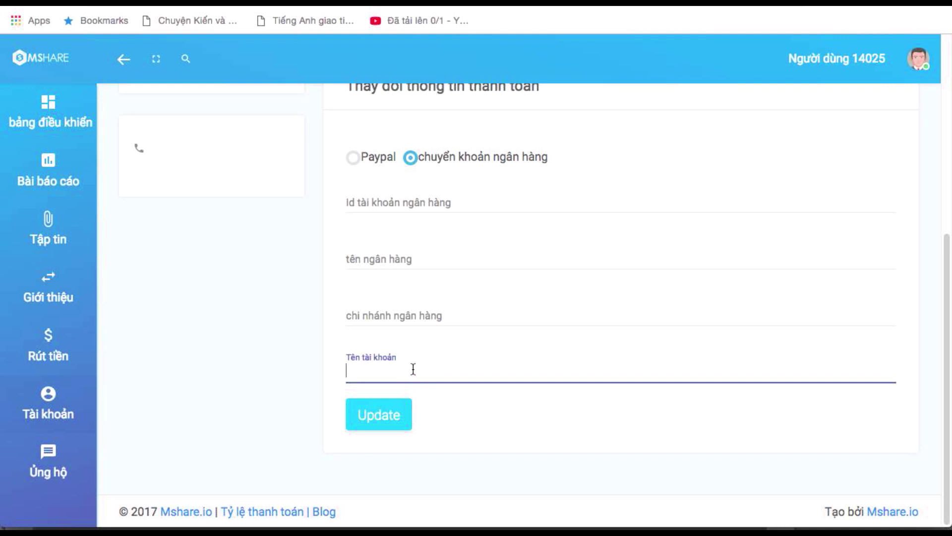
pyautogui.click(398, 205)
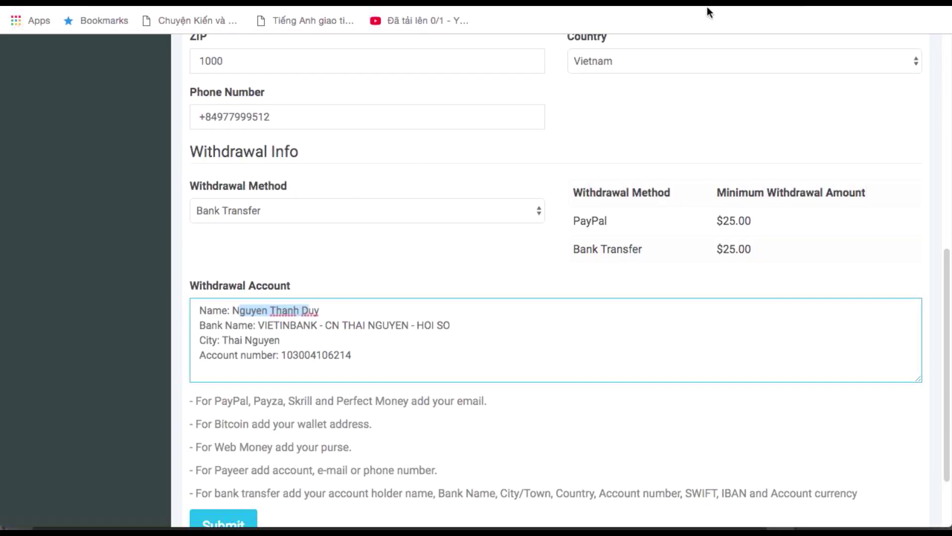
pyautogui.moveTo(279, 355); pyautogui.dragTo(354, 354)
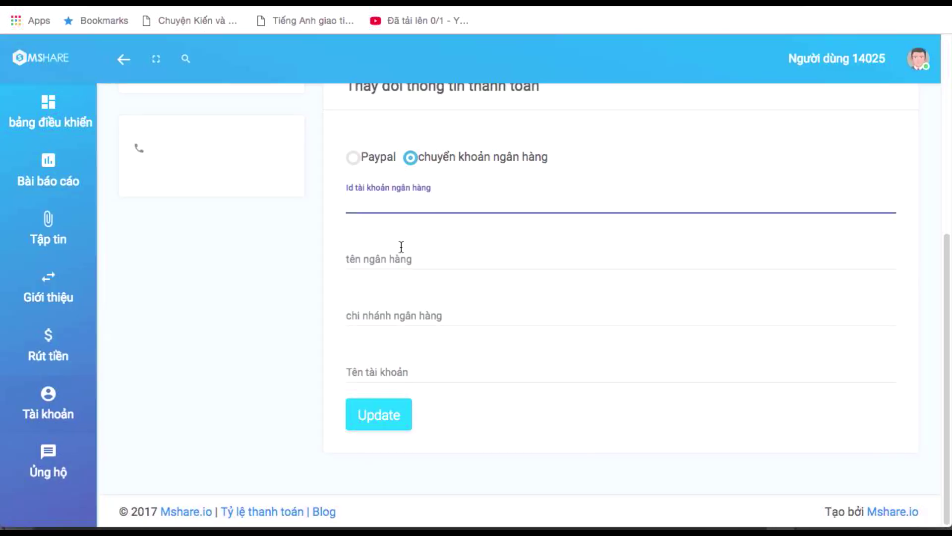
pyautogui.click(400, 250)
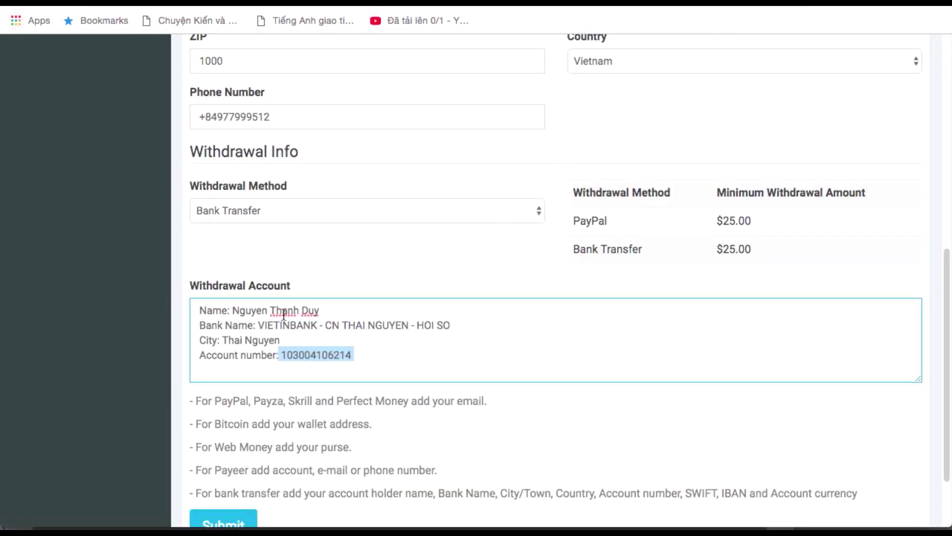
pyautogui.moveTo(253, 325); pyautogui.dragTo(401, 326)
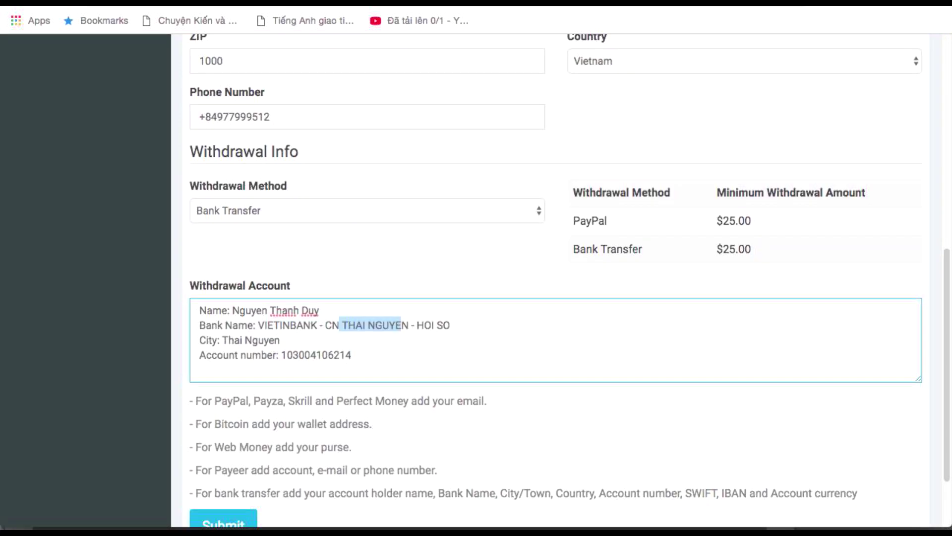
pyautogui.moveTo(322, 310); pyautogui.dragTo(234, 309)
pyautogui.rightClick(234, 309)
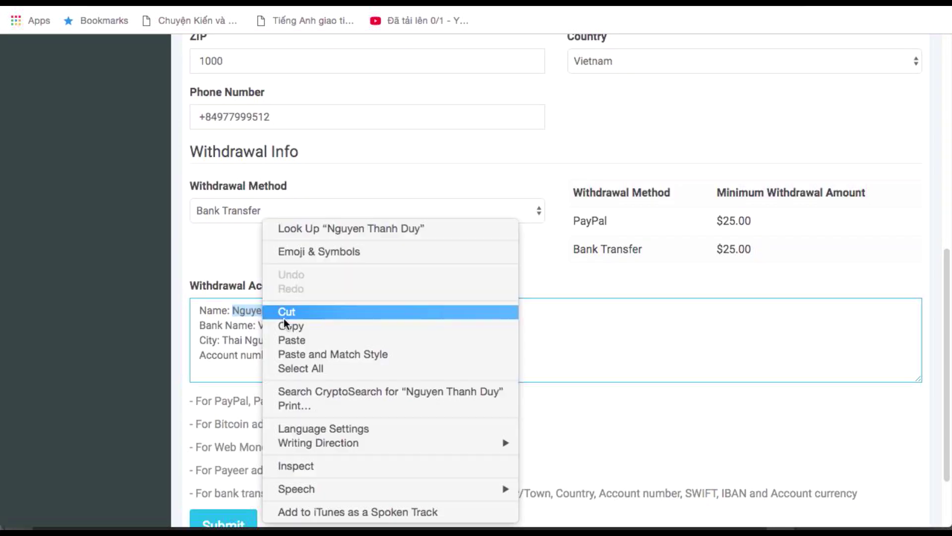
pyautogui.click(292, 327)
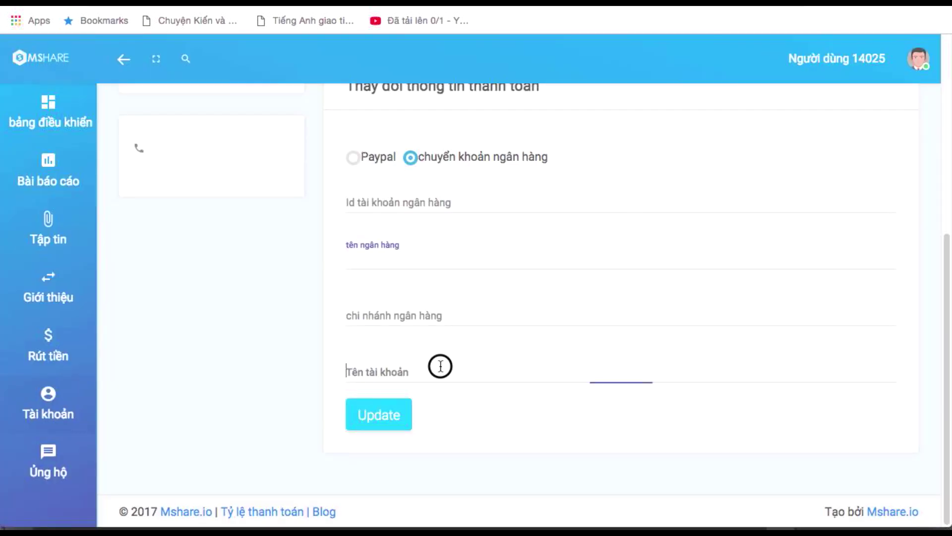
pyautogui.rightClick(440, 370)
pyautogui.click(468, 423)
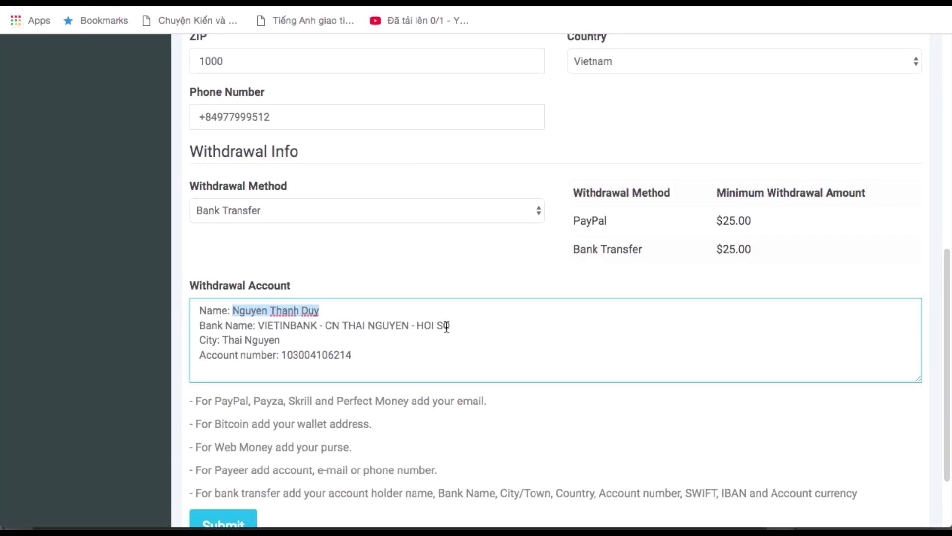
# Copy VIETINBANK from the 123Link withdrawal account into Mshare's bank name field.
pyautogui.doubleClick(304, 326)
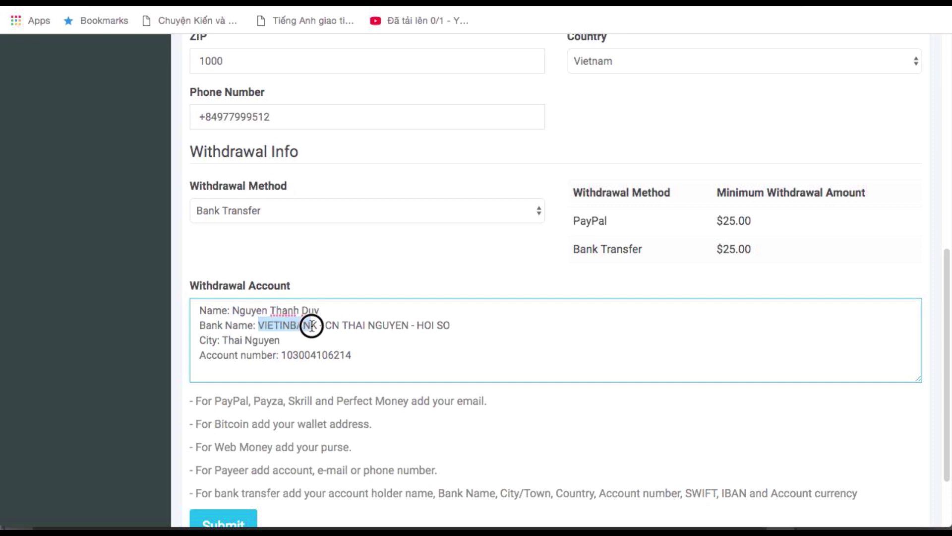
pyautogui.rightClick(310, 326)
pyautogui.click(341, 328)
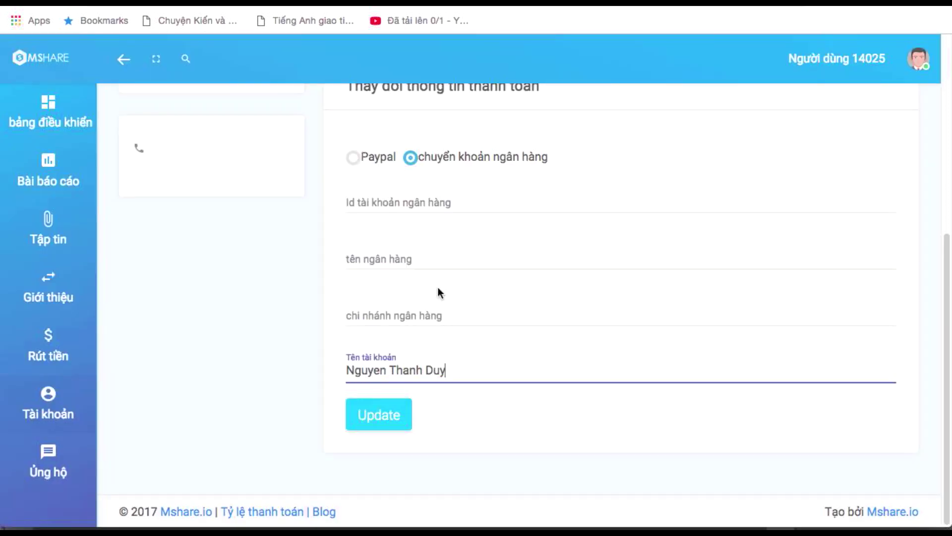
pyautogui.rightClick(403, 252)
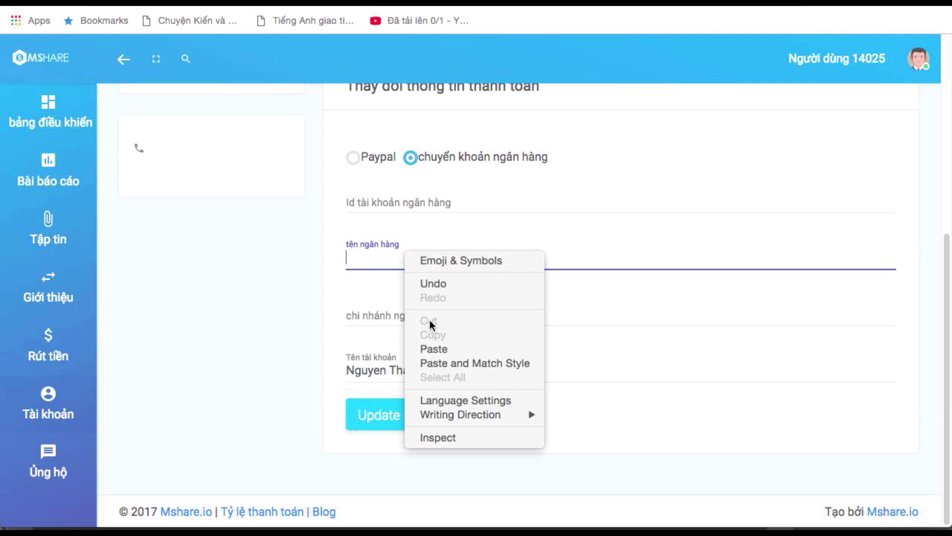
pyautogui.click(431, 349)
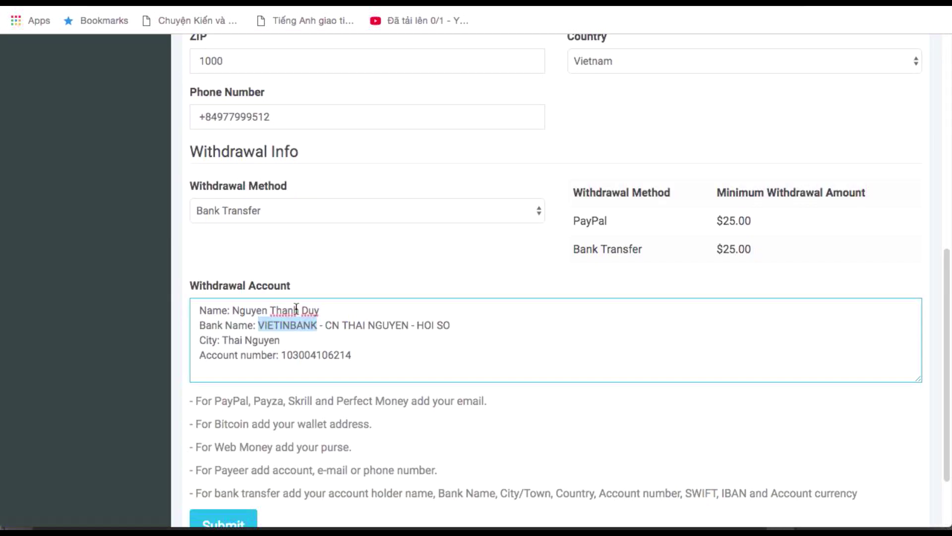
# Copy the branch CN THAI NGUYEN - HOI SO from the 123Link withdrawal account into Mshare's bank branch field.
pyautogui.moveTo(326, 327); pyautogui.dragTo(450, 328)
pyautogui.rightClick(434, 326)
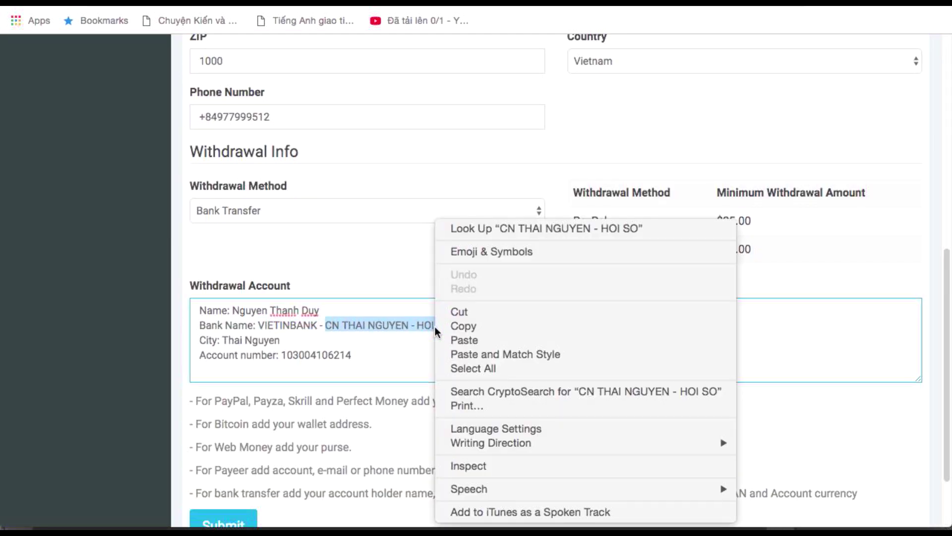
pyautogui.click(468, 331)
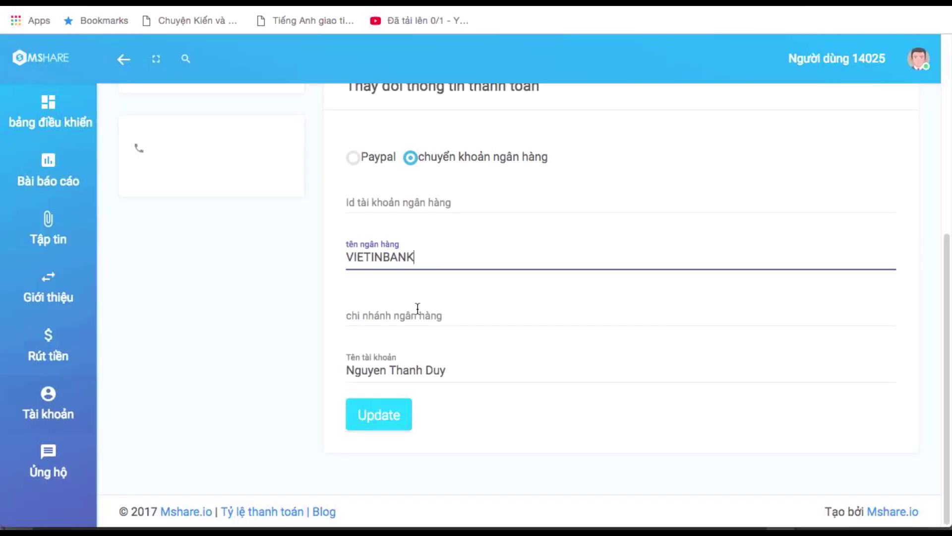
pyautogui.click(415, 311)
pyautogui.rightClick(416, 312)
pyautogui.click(451, 404)
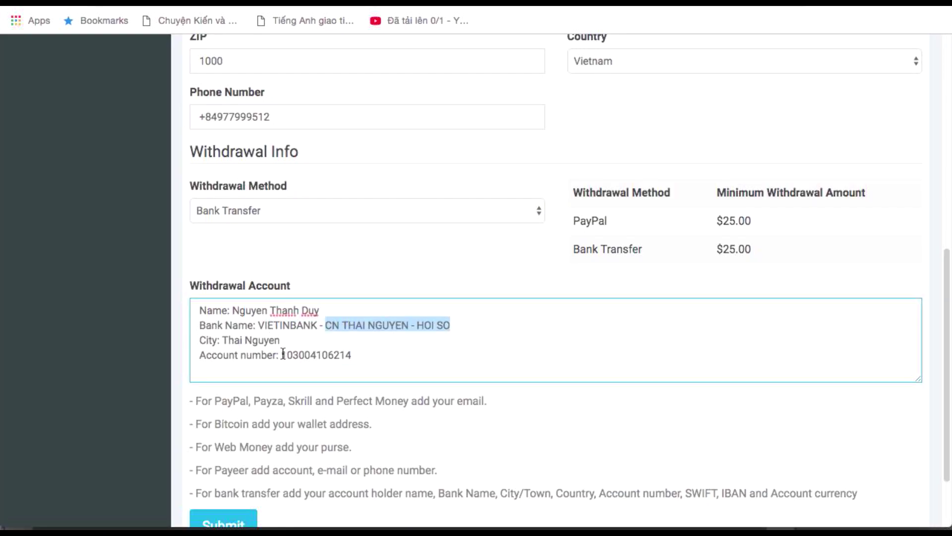
# Copy the bank account number from the 123Link withdrawal account into Mshare's bank account id field and save the payment info.
pyautogui.moveTo(287, 354); pyautogui.dragTo(345, 355)
pyautogui.moveTo(282, 354); pyautogui.dragTo(356, 356)
pyautogui.rightClick(341, 355)
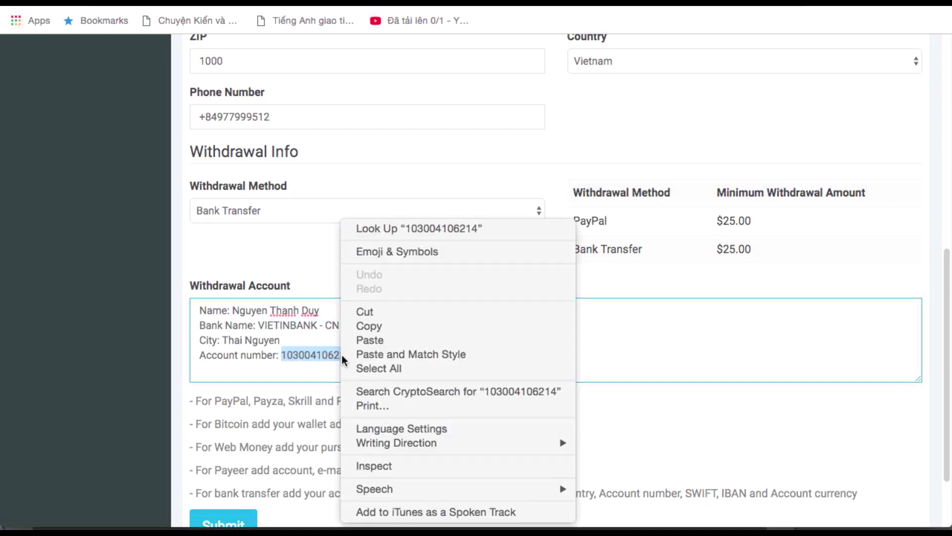
pyautogui.click(379, 326)
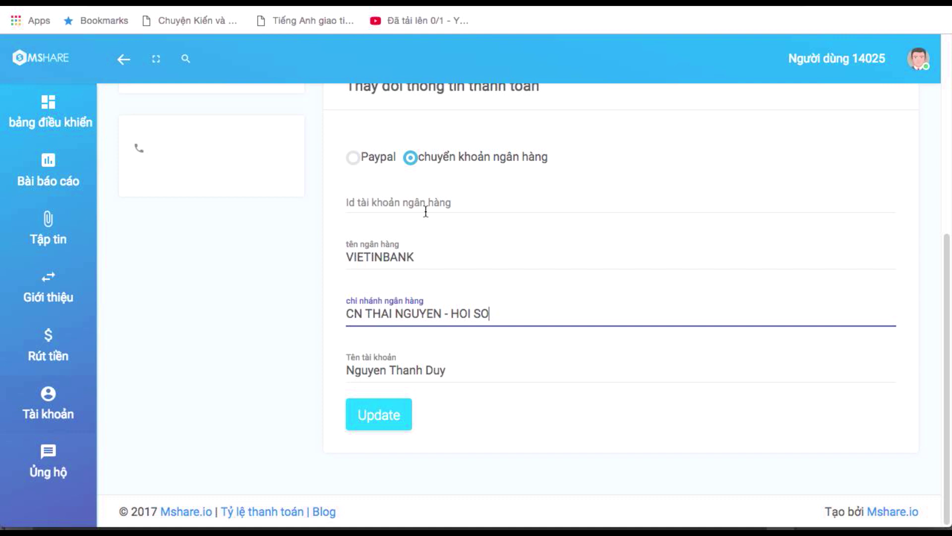
pyautogui.click(410, 199)
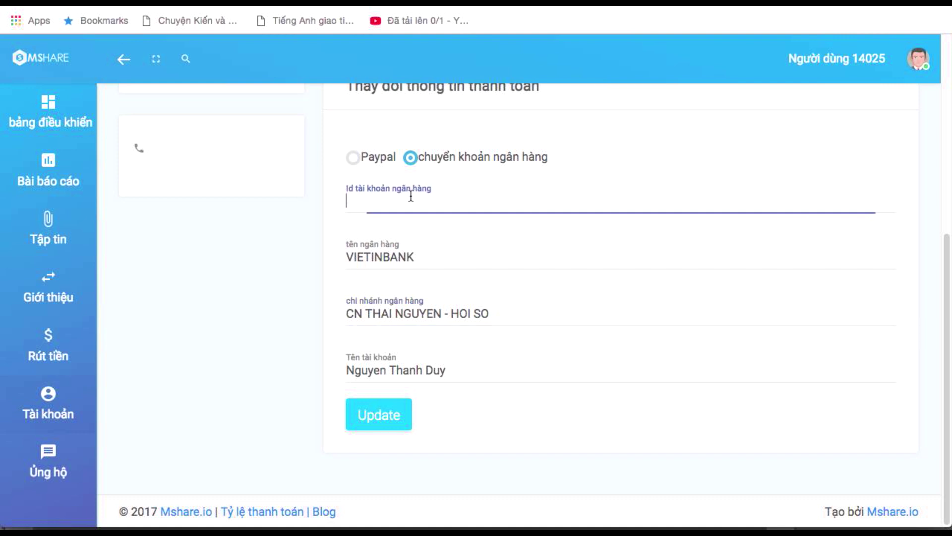
pyautogui.rightClick(411, 196)
pyautogui.click(438, 289)
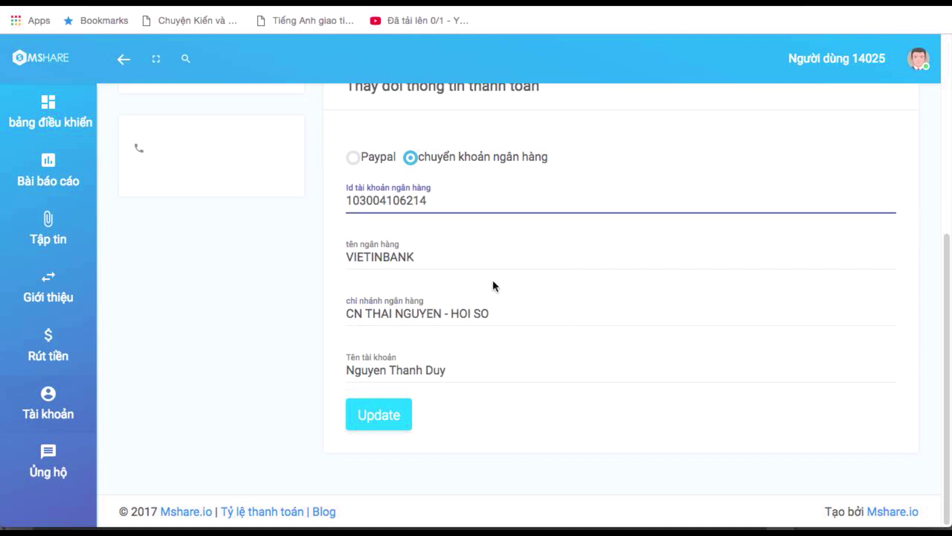
pyautogui.click(400, 416)
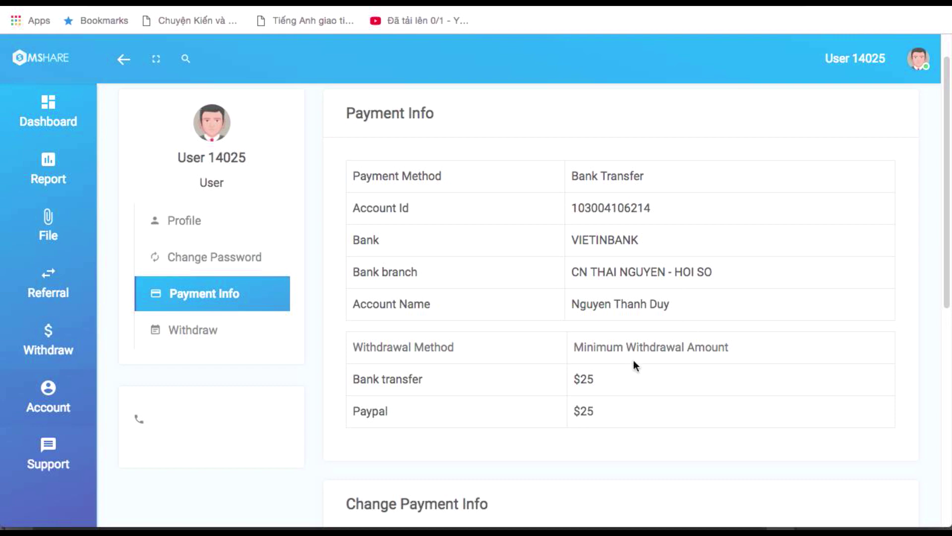
# Open Mshare's Withdraw page and look over the fund balances and the payment history section.
pyautogui.click(188, 330)
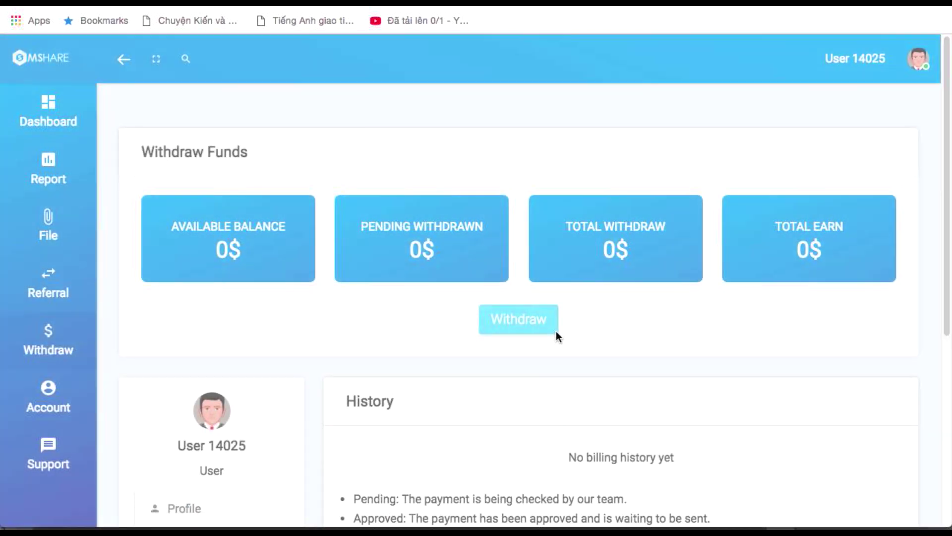
pyautogui.scroll(-5, 776, 297)
pyautogui.scroll(5, 776, 300)
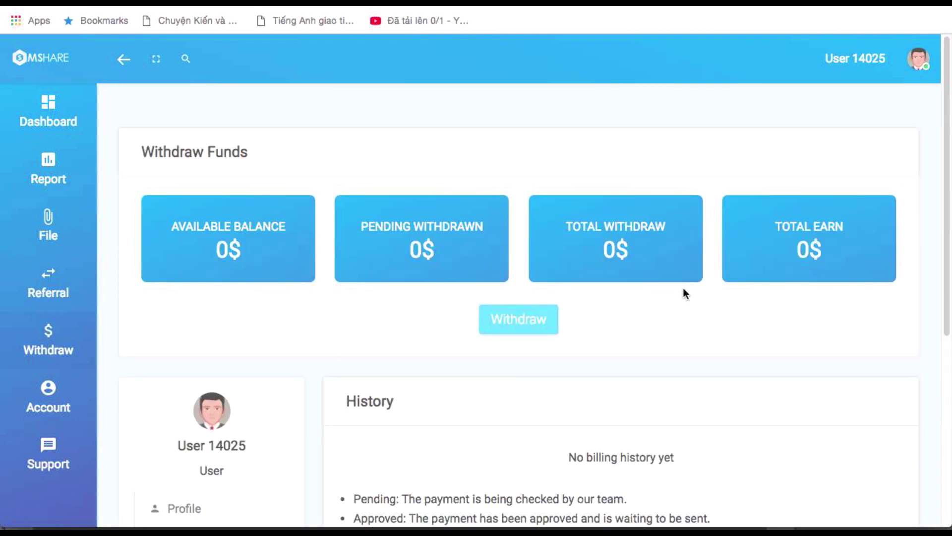
pyautogui.scroll(-1, 597, 297)
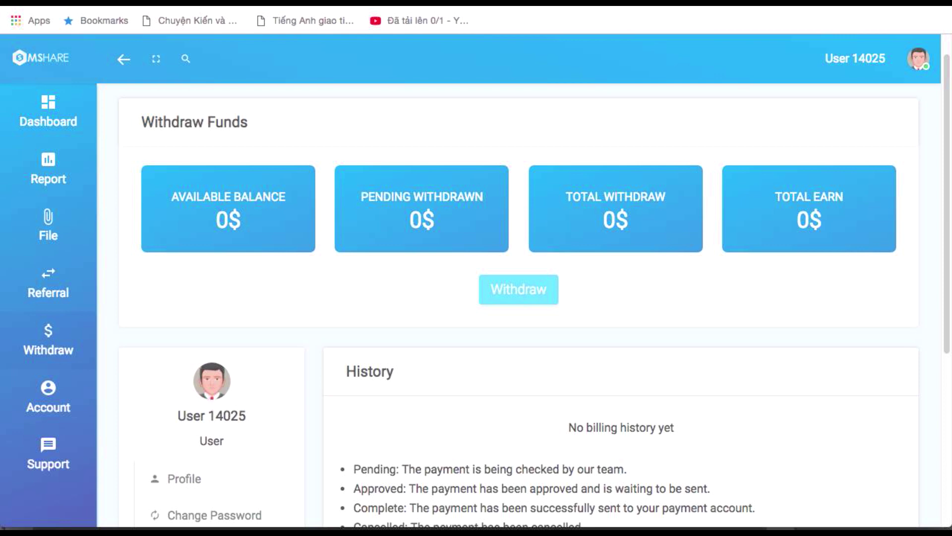
# Return to Mshare's home page and open the Make Money page at the table of earnings per 1000 downloads.
pyautogui.hotkey('alt', 'Left')
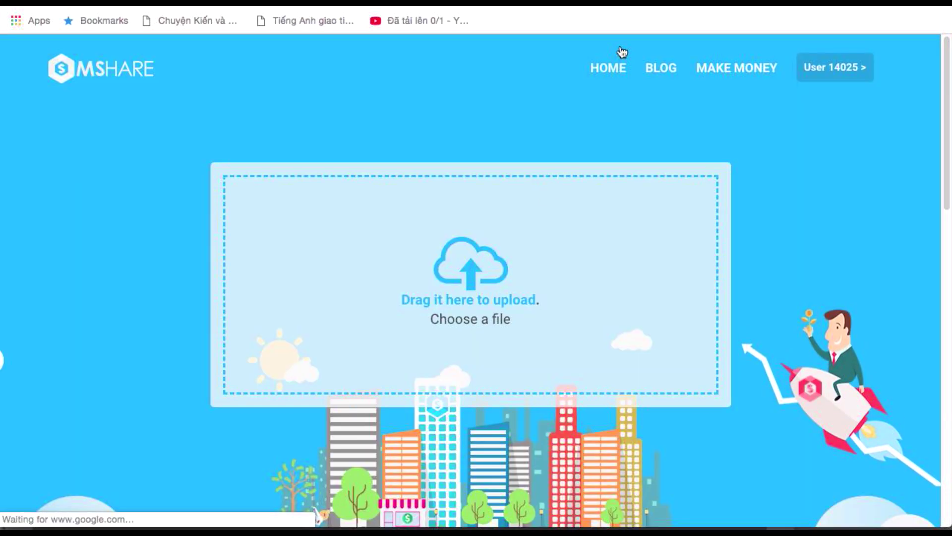
pyautogui.click(719, 69)
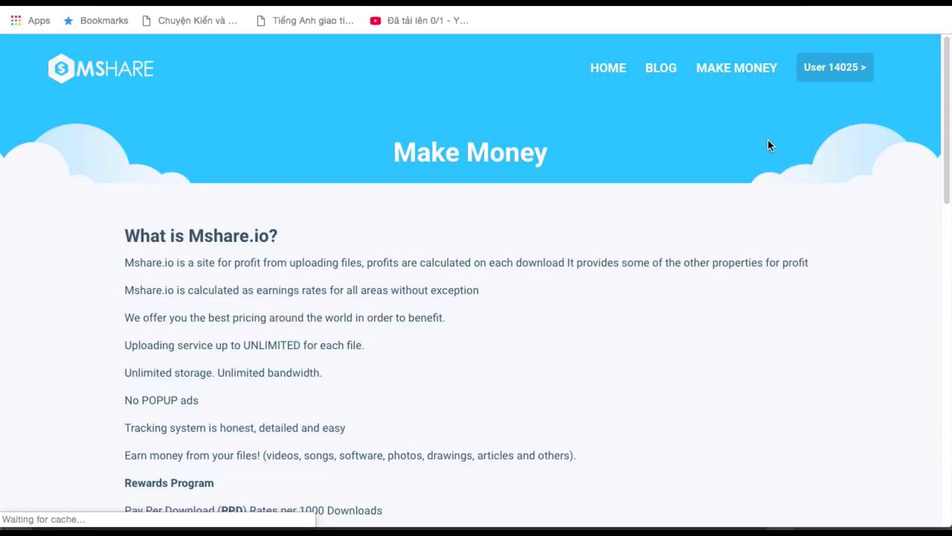
pyautogui.scroll(-5, 474, 233)
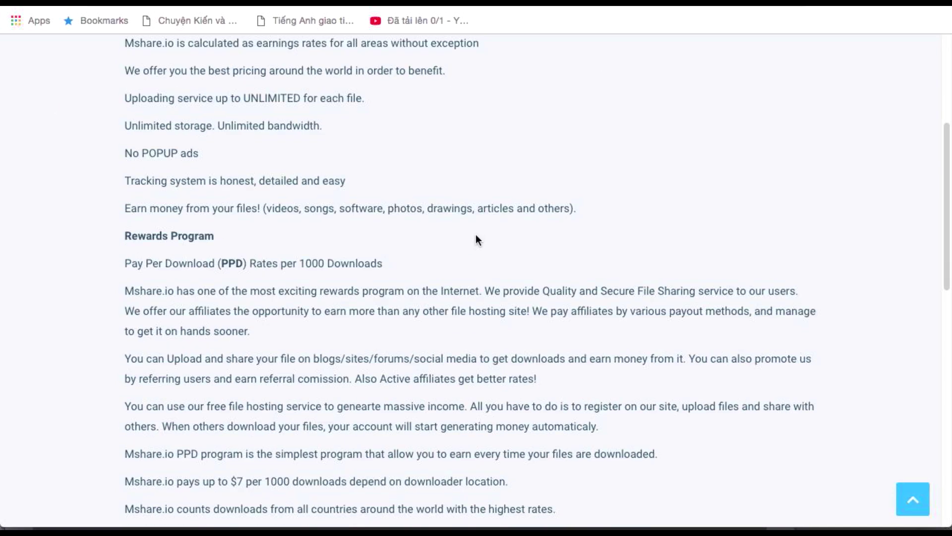
pyautogui.scroll(-2, 282, 264)
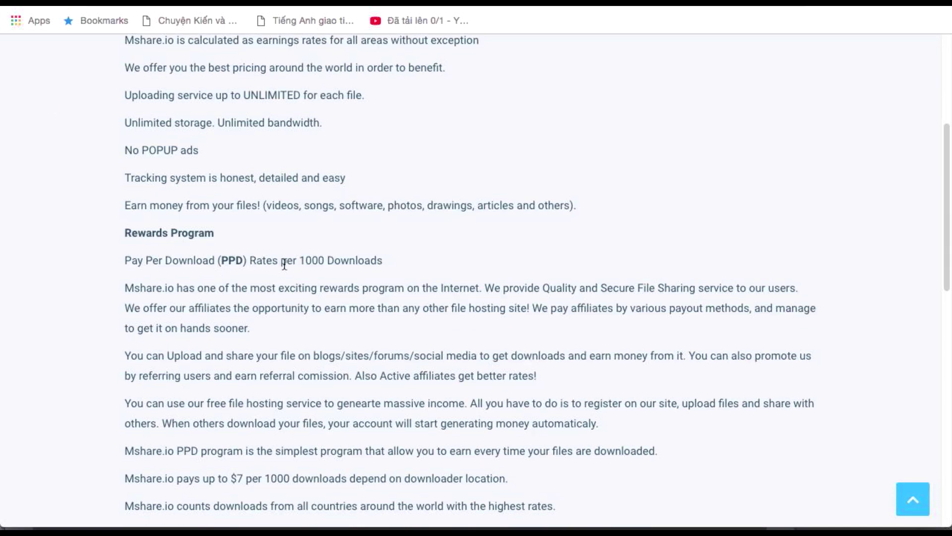
pyautogui.scroll(-10, 284, 264)
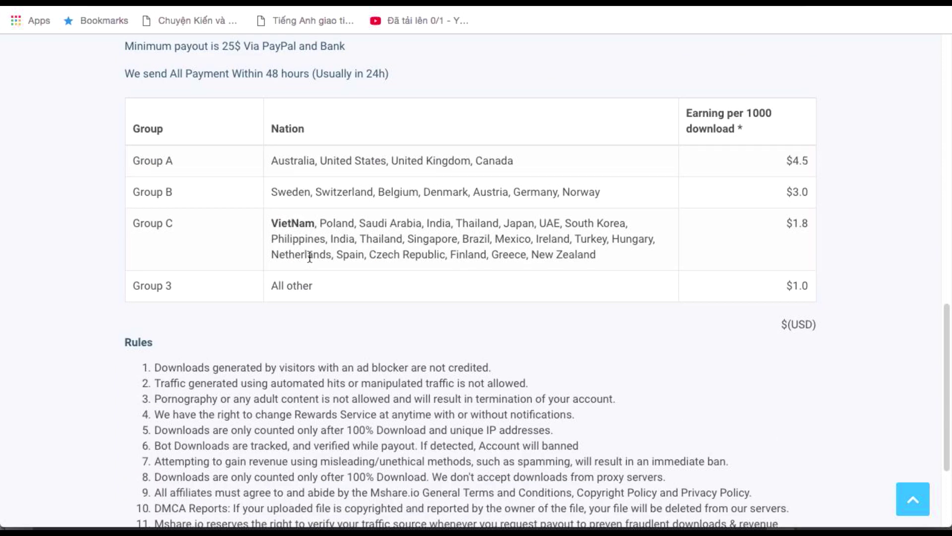
# Compare the nations and rates of Group A and Group C in the earnings per 1000 downloads table.
pyautogui.moveTo(281, 224); pyautogui.dragTo(604, 245)
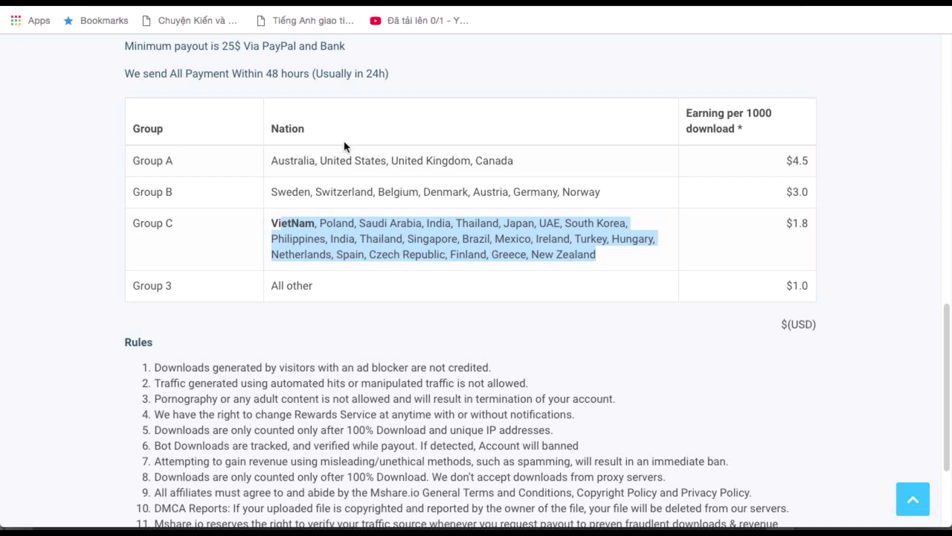
pyautogui.moveTo(277, 160); pyautogui.dragTo(523, 170)
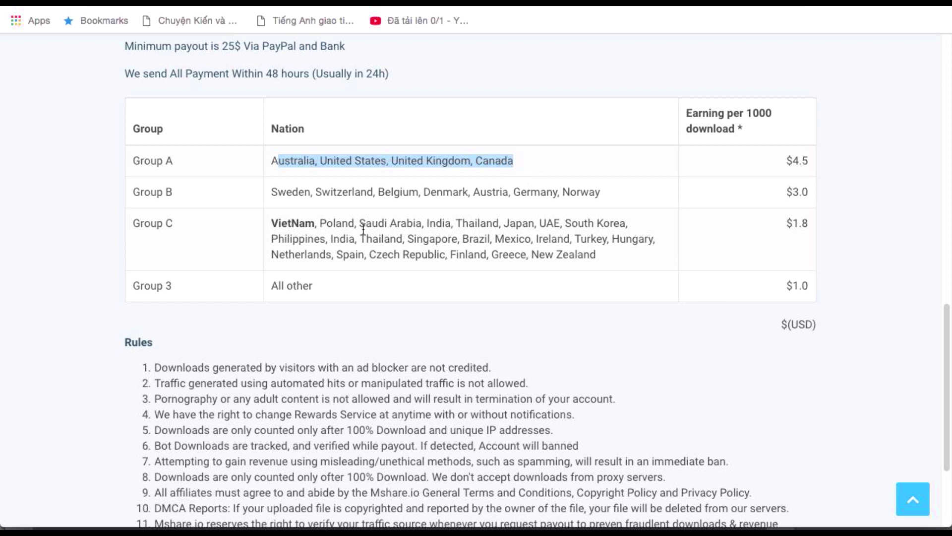
pyautogui.moveTo(357, 226); pyautogui.dragTo(510, 238)
pyautogui.moveTo(272, 162); pyautogui.dragTo(579, 175)
pyautogui.click(531, 191)
pyautogui.scroll(-1, 632, 228)
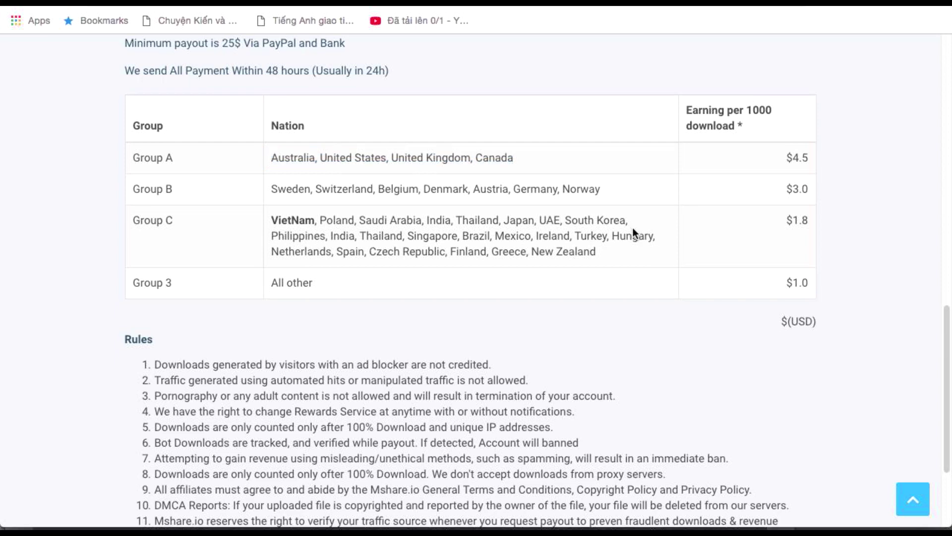
pyautogui.scroll(4, 633, 227)
pyautogui.scroll(-1, 619, 228)
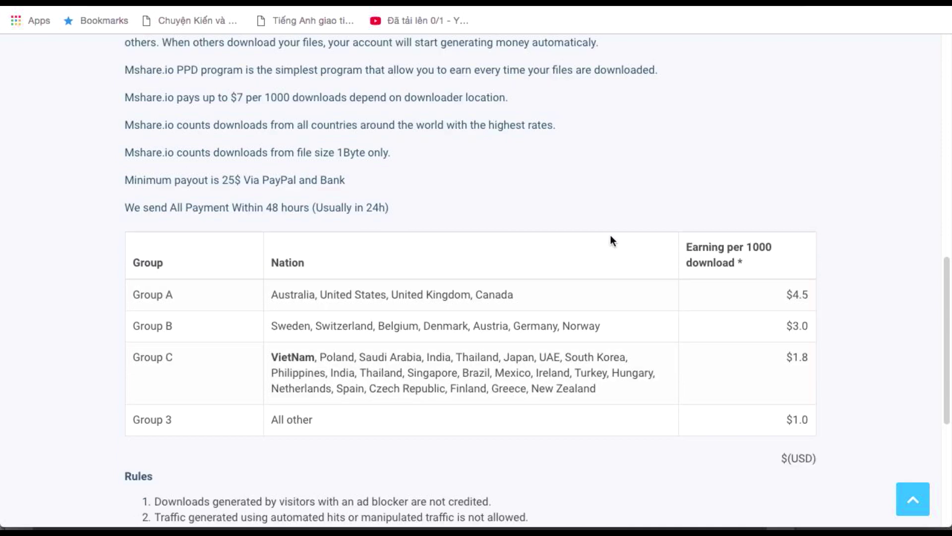